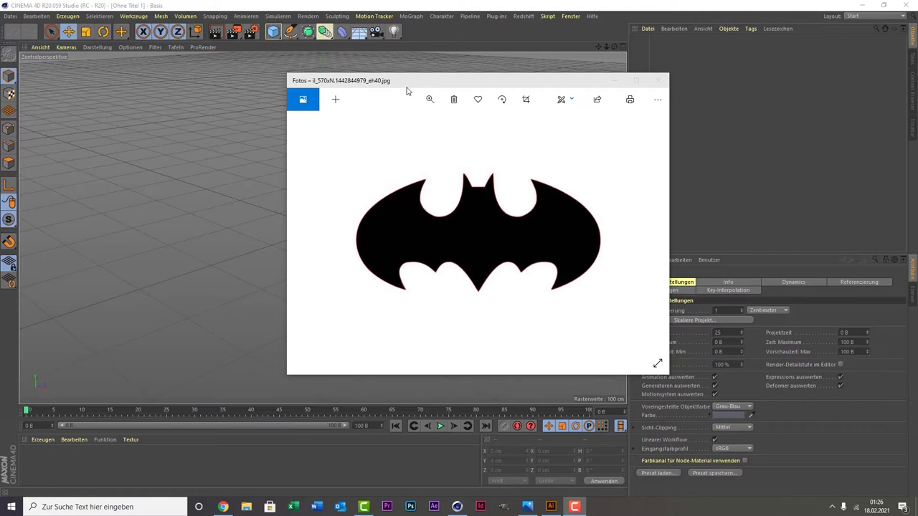
Position the Windows Photos window showing the Batman logo JPG over Cinema 4D
mouse_move(406, 83)
left_mouse_down()
mouse_move(433, 127)
mouse_move(483, 76)
mouse_move(360, 75)
left_mouse_up()
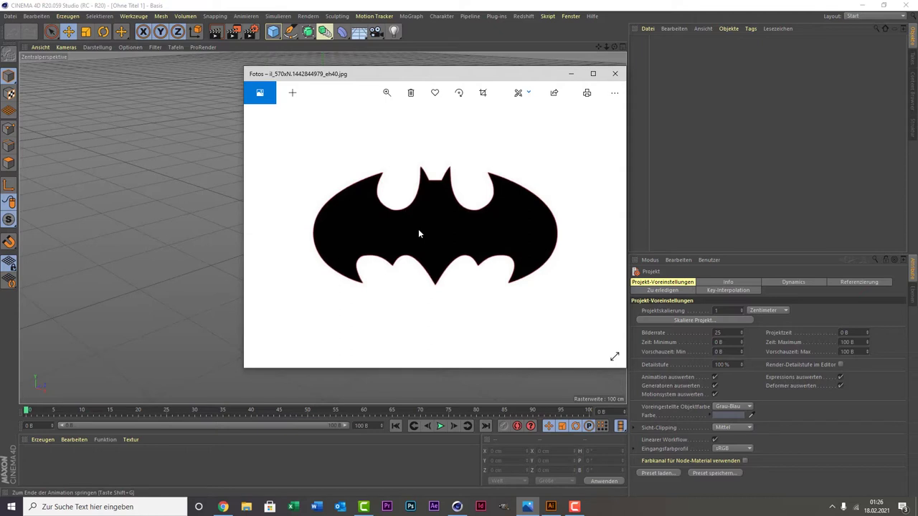
Bring up the Illustrator document and zoom in to inspect the Batman bitmap's pixelated edges, then back out
left_click(551, 506)
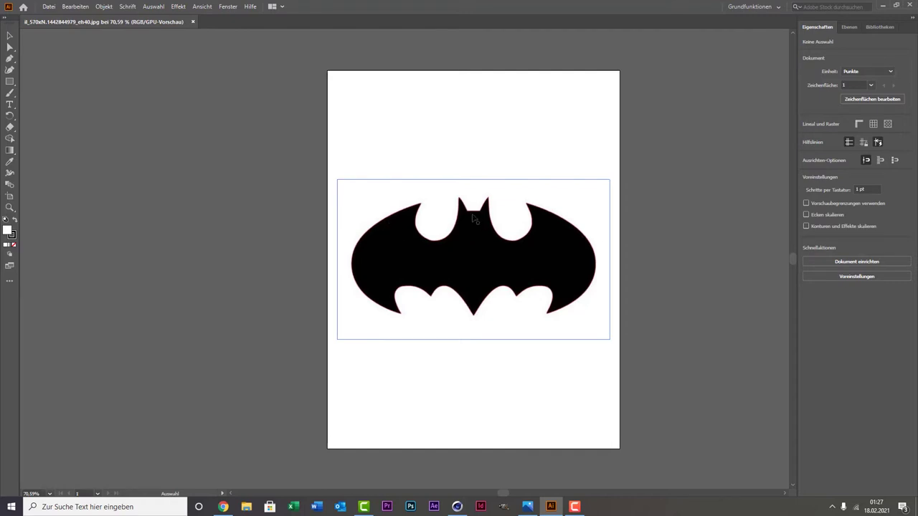
scroll(434, 244, "up", 3, "alt")
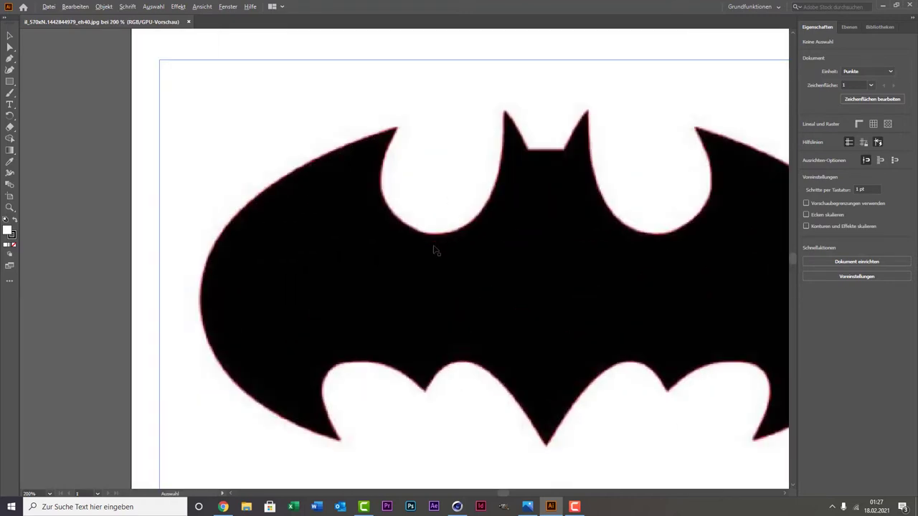
scroll(435, 250, "up", 3, "alt")
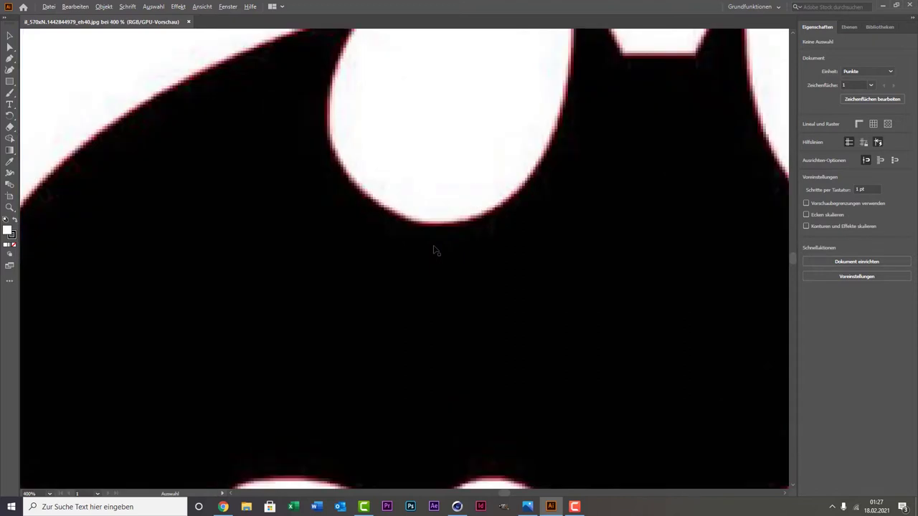
scroll(434, 251, "up", 1, "alt")
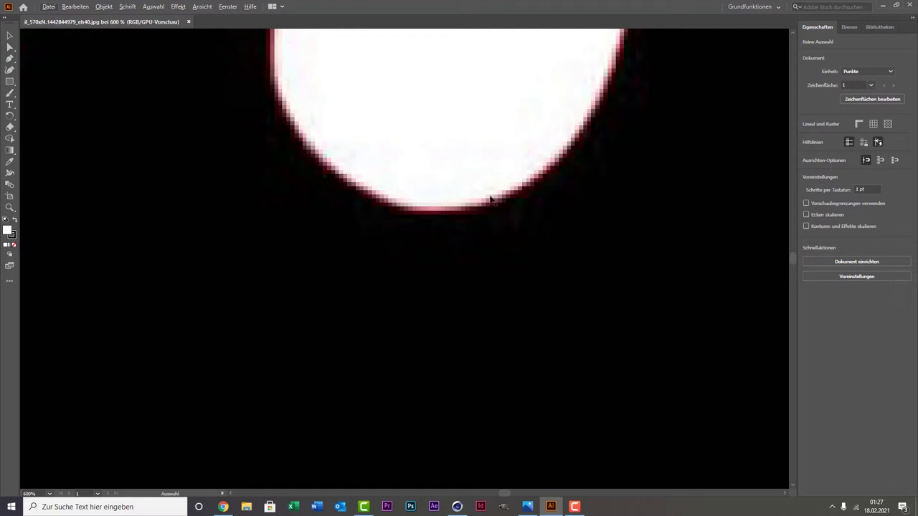
scroll(459, 211, "down", 1, "alt")
scroll(459, 212, "down", 1, "alt")
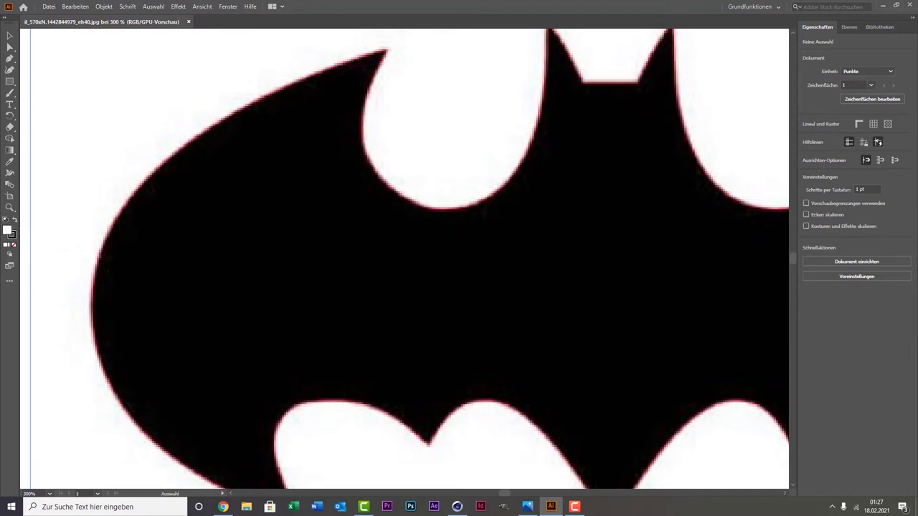
scroll(388, 353, "down", 2, "alt")
scroll(387, 353, "down", 2, "alt")
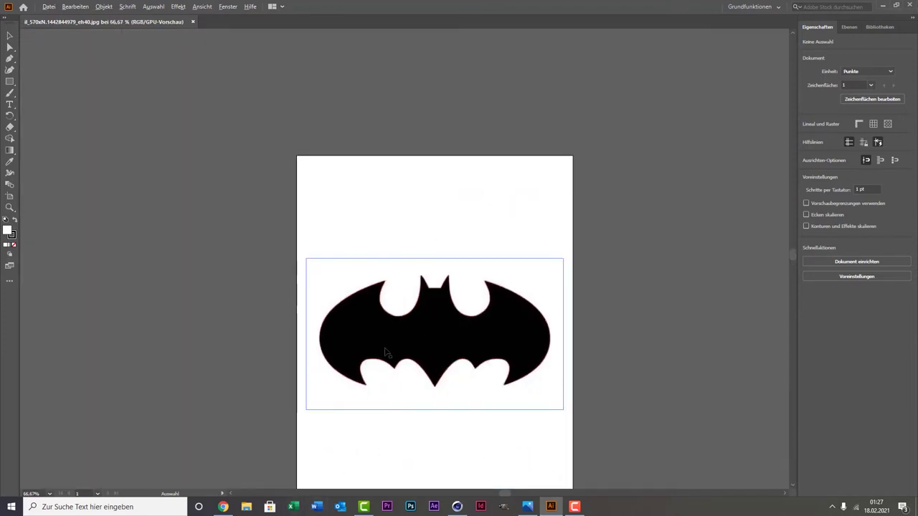
Trace the placed Batman bitmap into vector shapes with Objekt > Bildnachzeichner > Erstellen
left_click(425, 325)
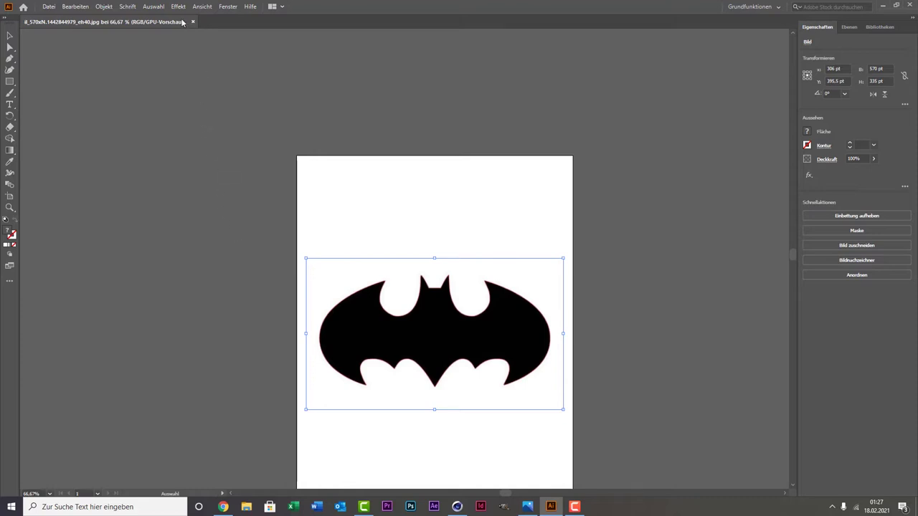
left_click(112, 9)
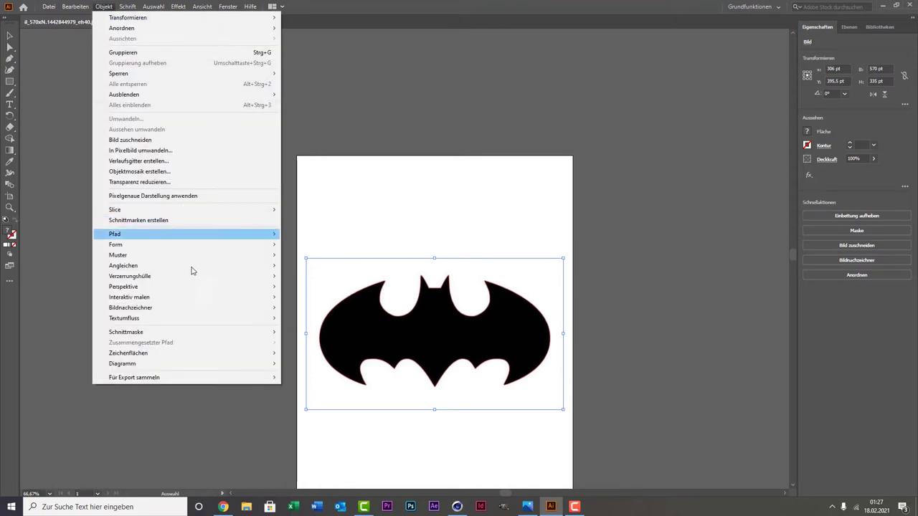
mouse_move(130, 307)
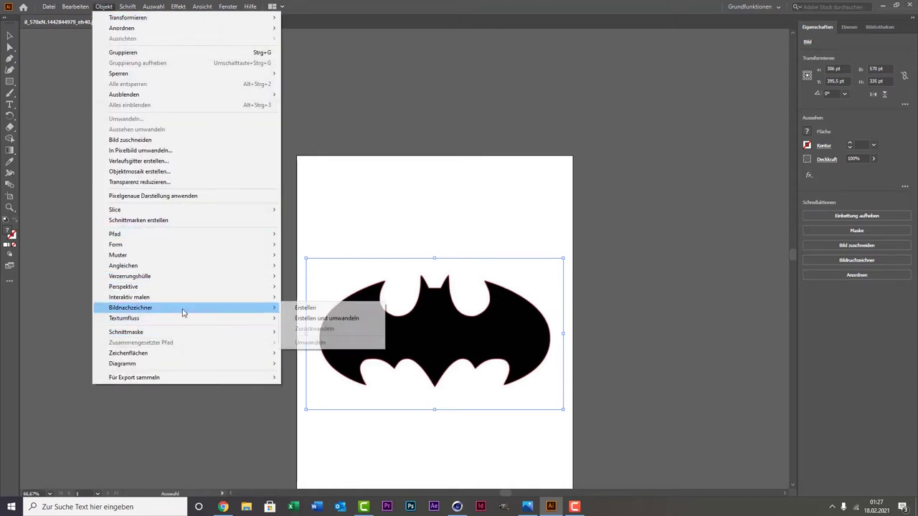
left_click(305, 308)
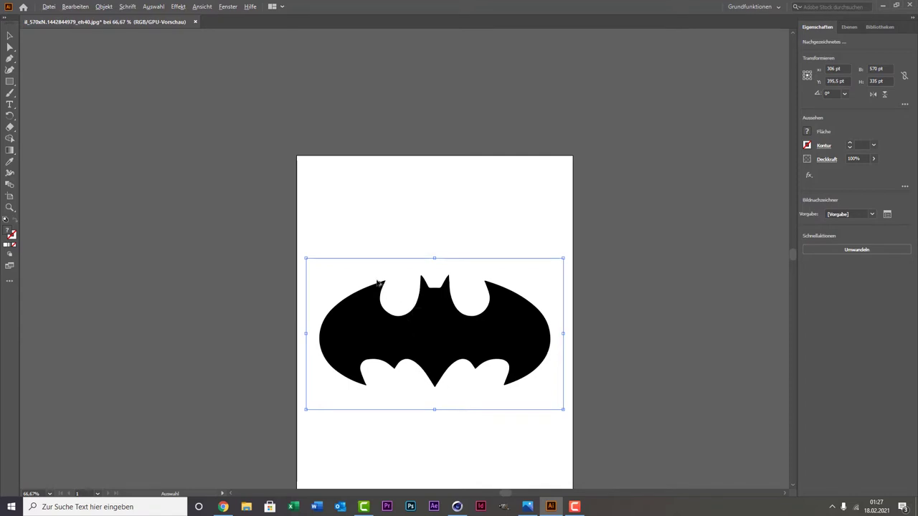
Zoom in to check the traced edges, then return to the 100% view
scroll(379, 327, "up", 2, "alt")
scroll(387, 316, "up", 3, "alt")
scroll(389, 314, "up", 2, "alt")
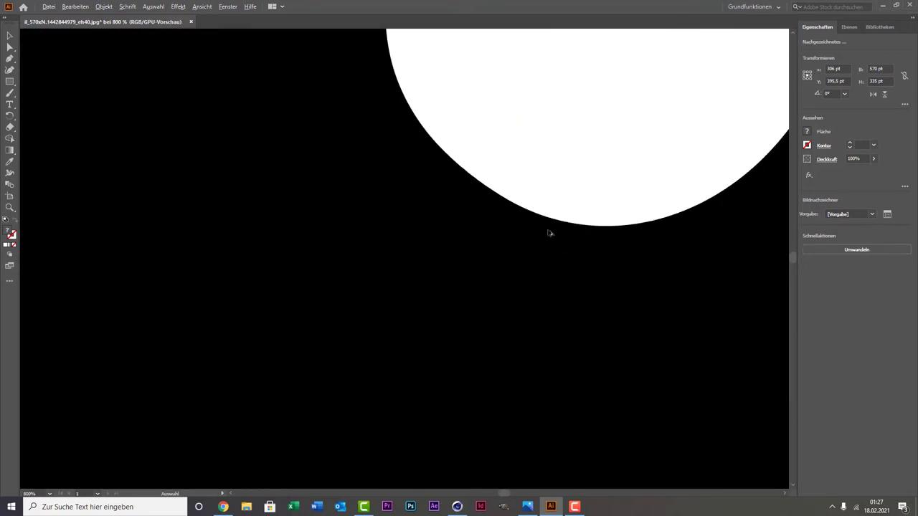
scroll(551, 215, "up", 2, "alt")
scroll(549, 212, "up", 2, "alt")
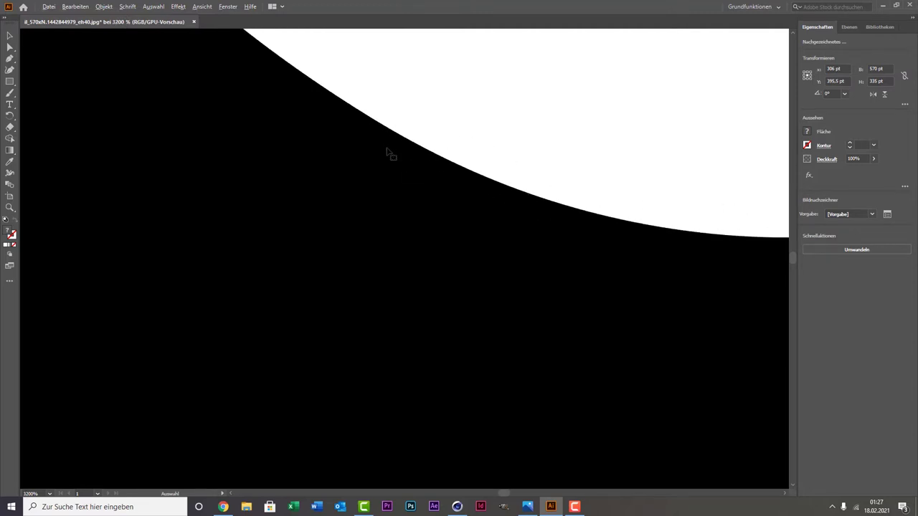
scroll(466, 197, "down", 1, "alt")
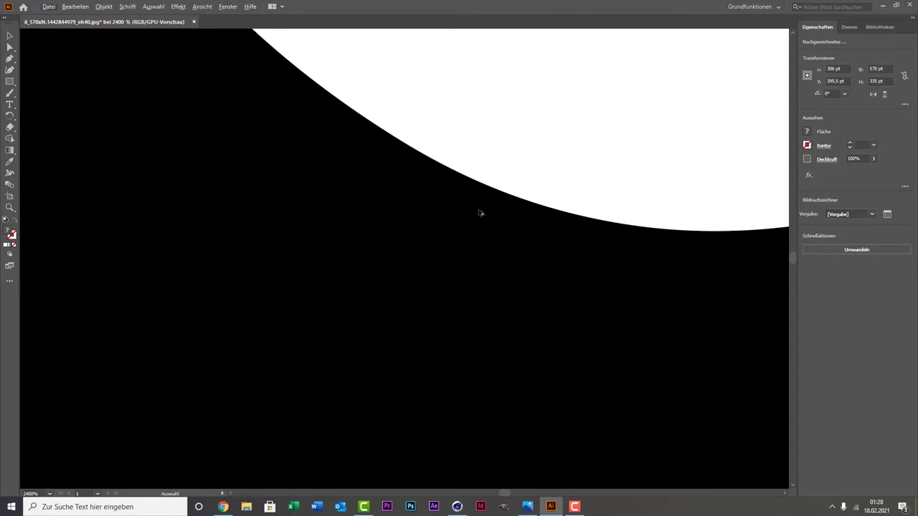
key("ctrl+1")
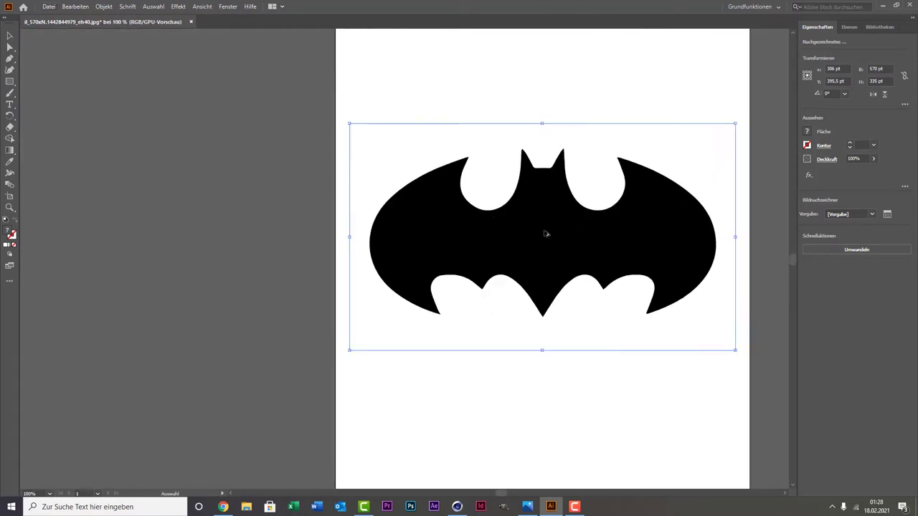
key("ctrl+minus")
key("ctrl+plus")
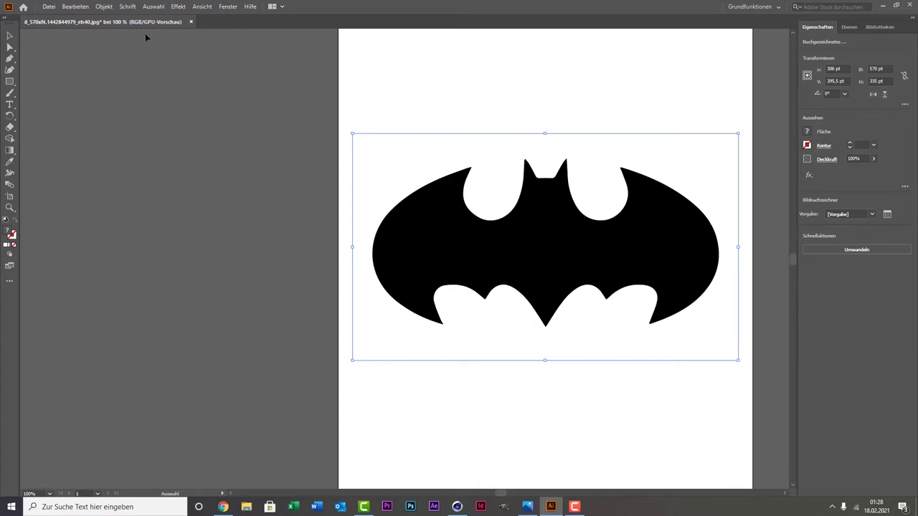
left_click(9, 69)
Save a copy of the artwork to the Desktop as il_570xN.1442844979_eh40.ai
left_click(48, 8)
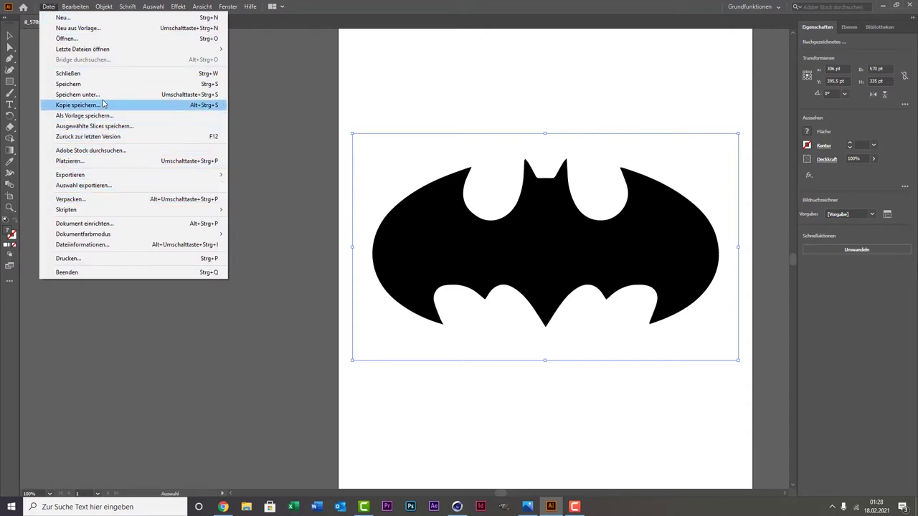
left_click(77, 94)
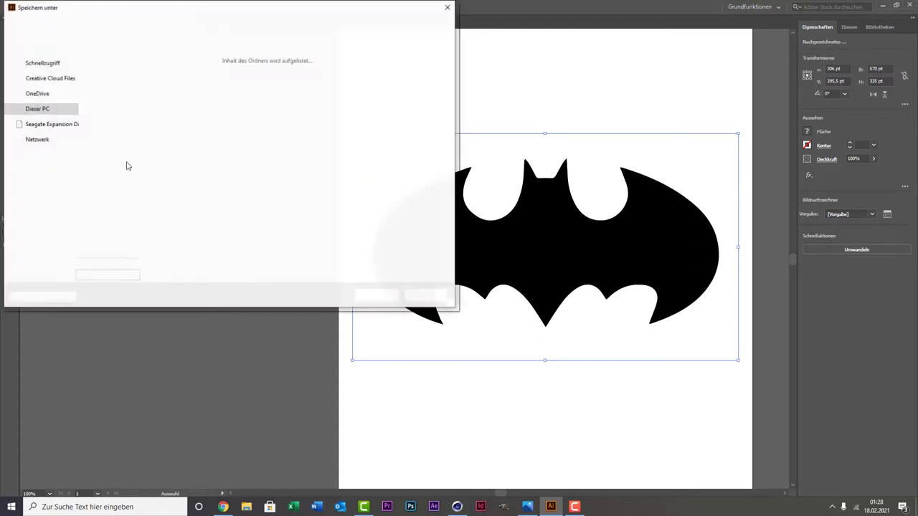
scroll(43, 136, "up", 2)
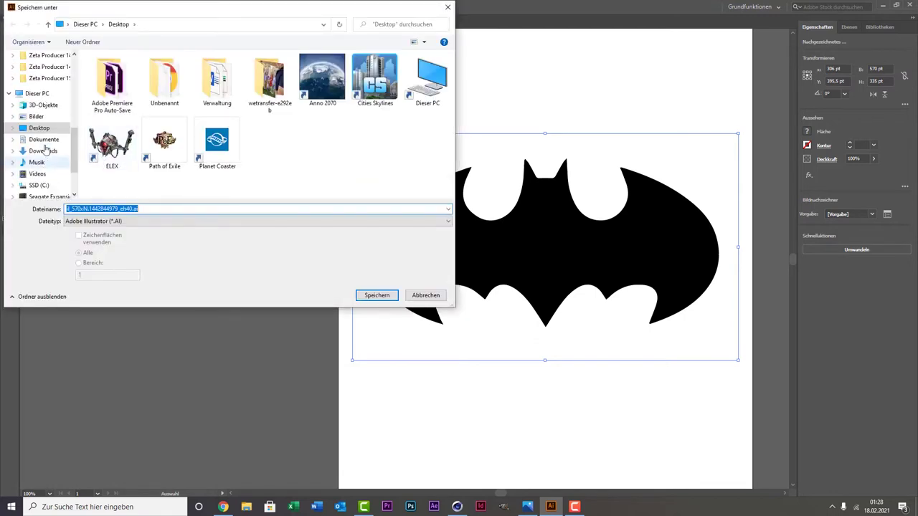
scroll(42, 118, "up", 3)
scroll(39, 108, "up", 3)
scroll(40, 93, "up", 2)
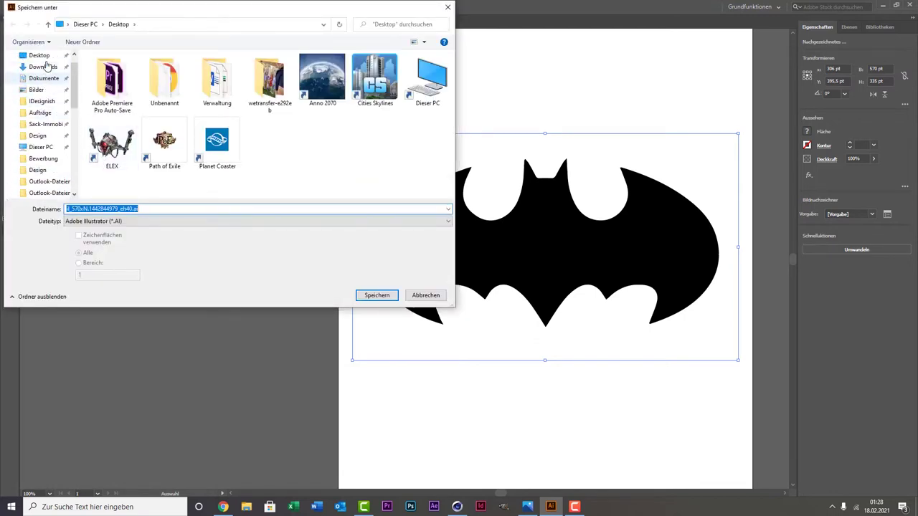
scroll(38, 83, "up", 2)
left_click(39, 76)
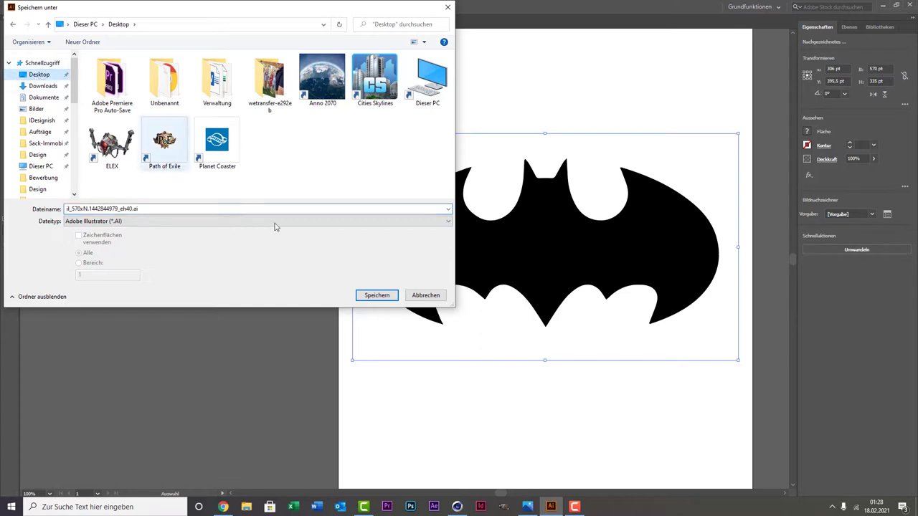
left_click(365, 296)
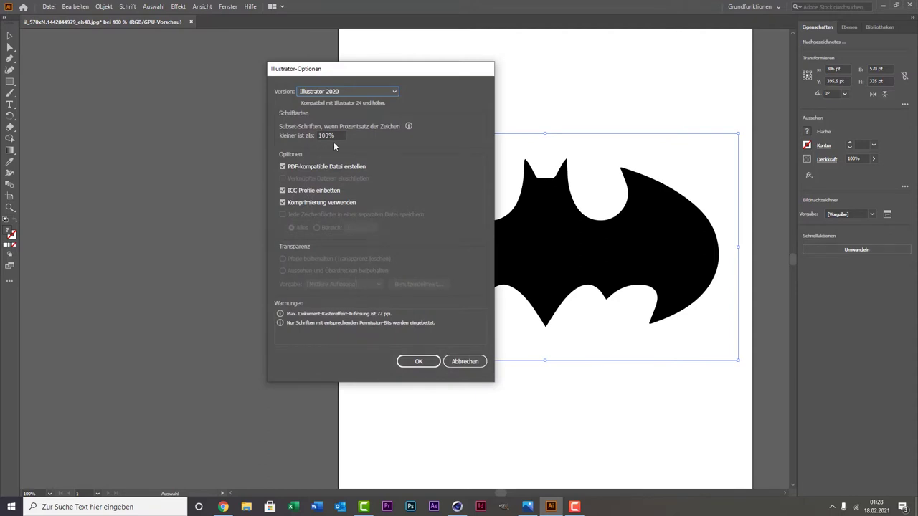
Set the save version to Illustrator 8 and accept the older-format warning
left_click(351, 91)
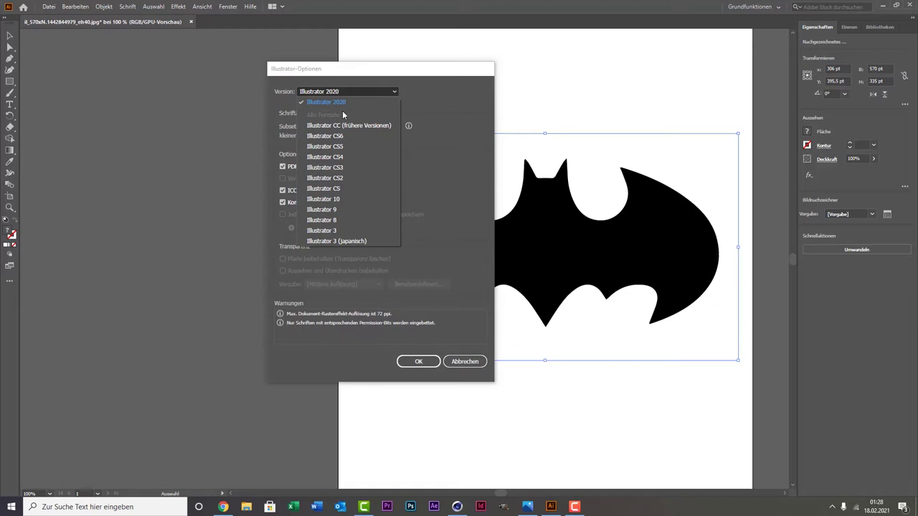
left_click(331, 219)
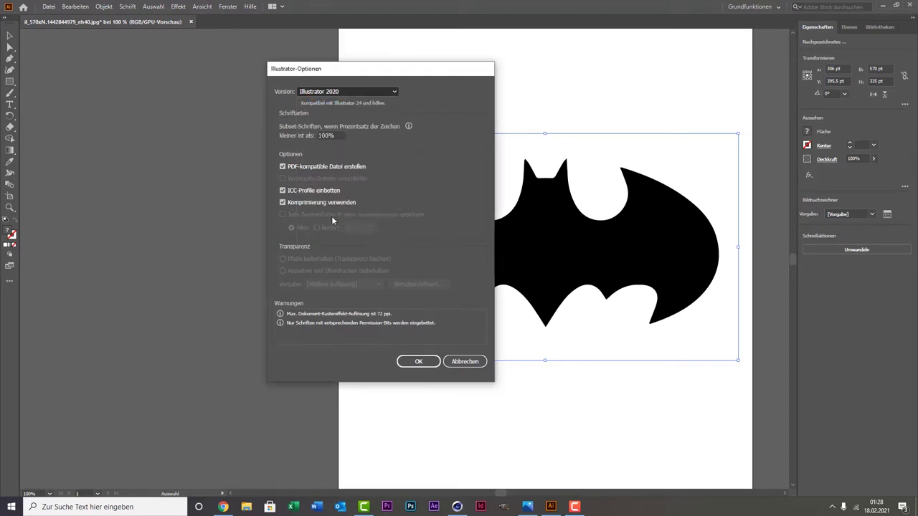
left_click(414, 351)
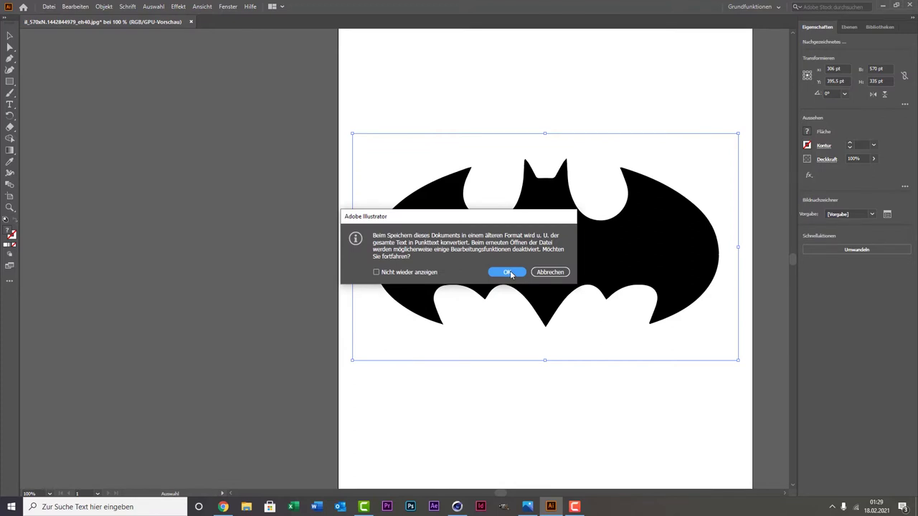
left_click(508, 273)
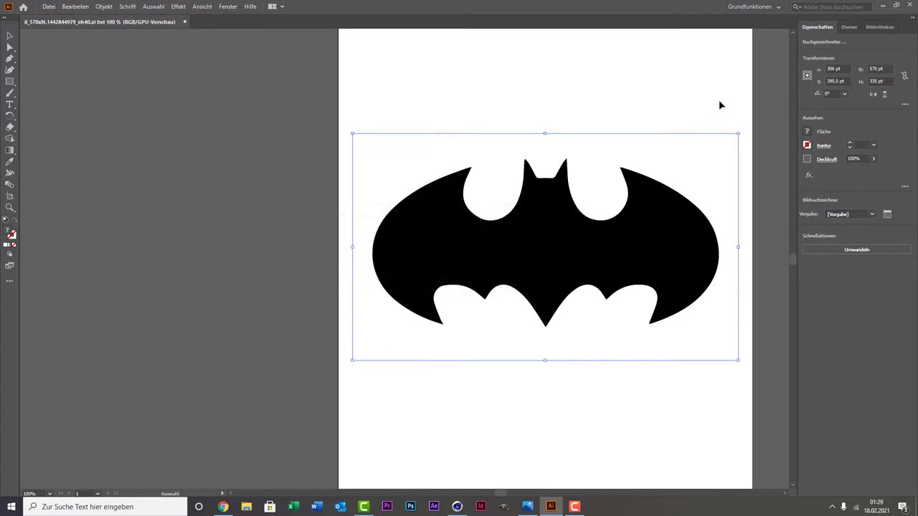
Close the reference photo and drag the saved .ai file from the desktop into Cinema 4D
left_click(881, 6)
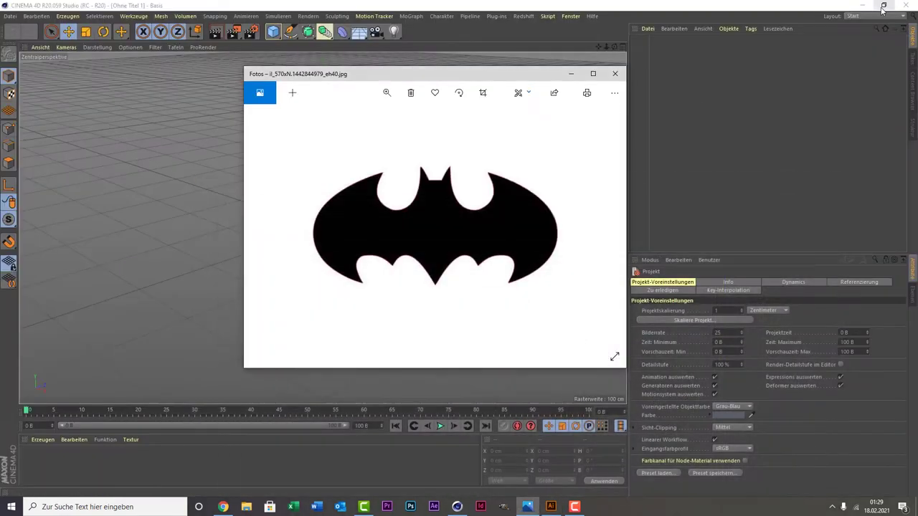
left_click(615, 74)
left_click(864, 5)
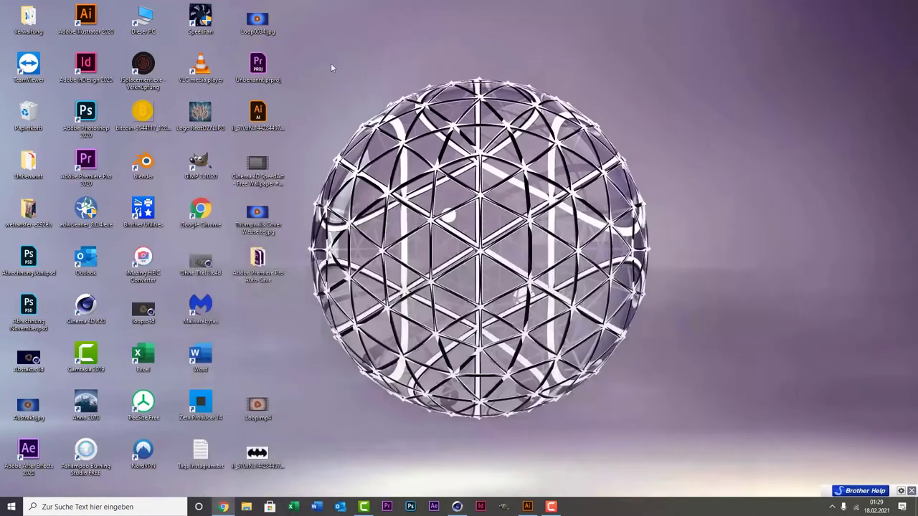
mouse_move(258, 114)
left_mouse_down()
mouse_move(462, 509)
mouse_move(369, 199)
left_mouse_up()
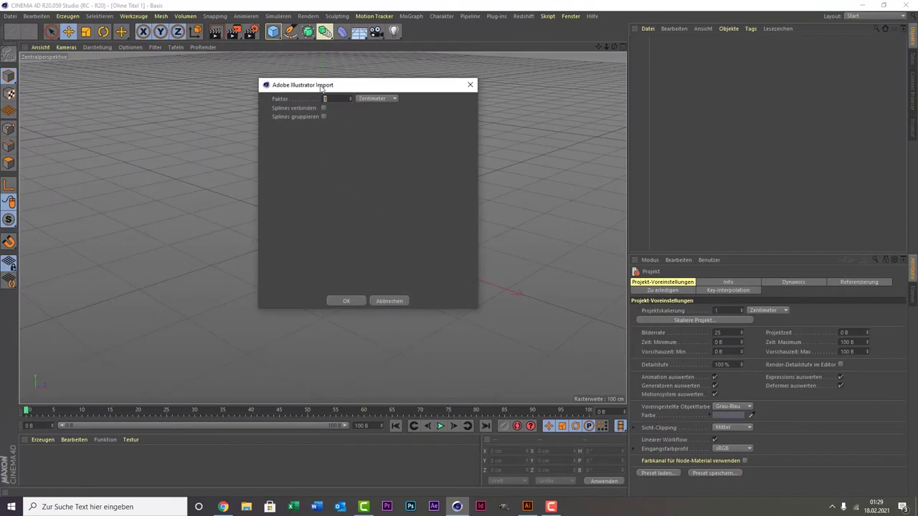
left_click_drag(320, 87, 416, 97)
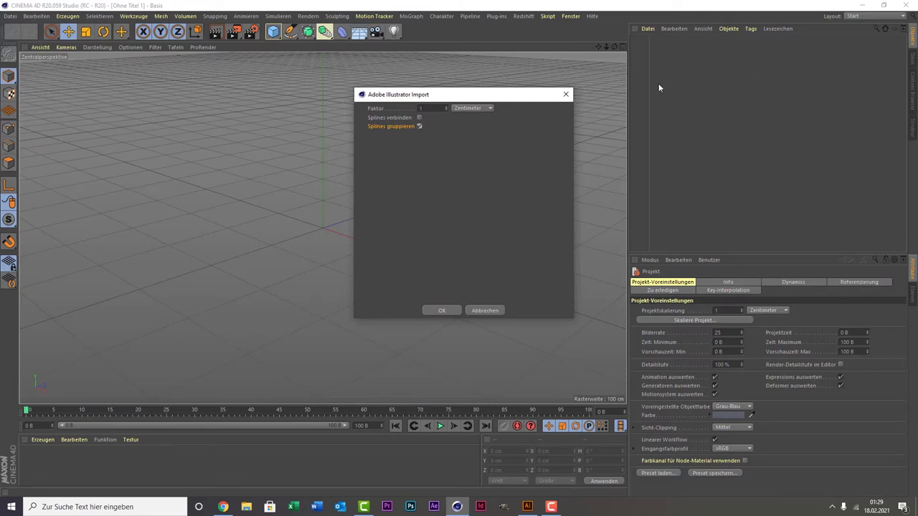
Import the logo as splines, pull Pfad 2 out, and delete the il_570xN import container
left_click(445, 310)
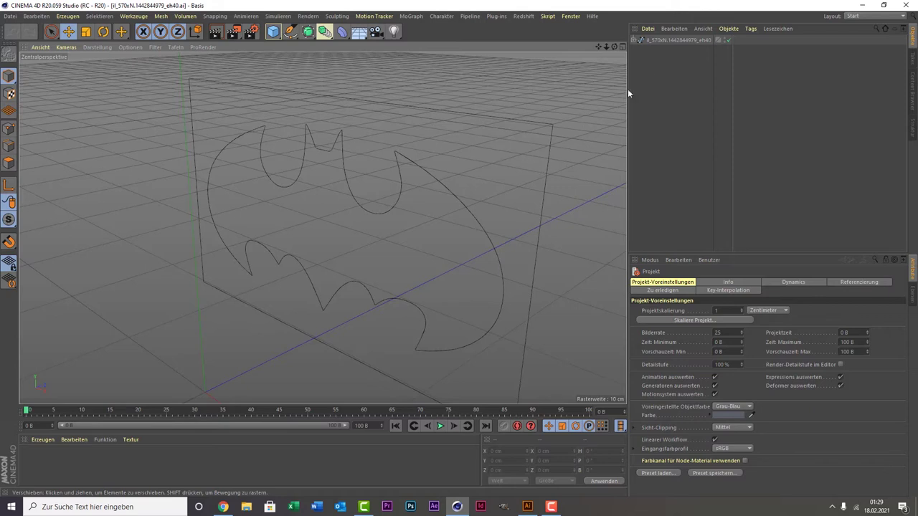
left_click(633, 40)
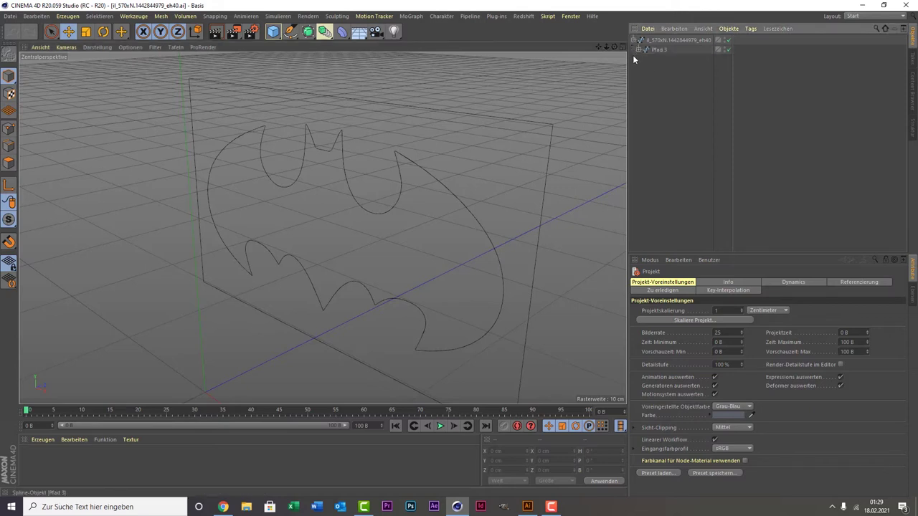
left_click(638, 50)
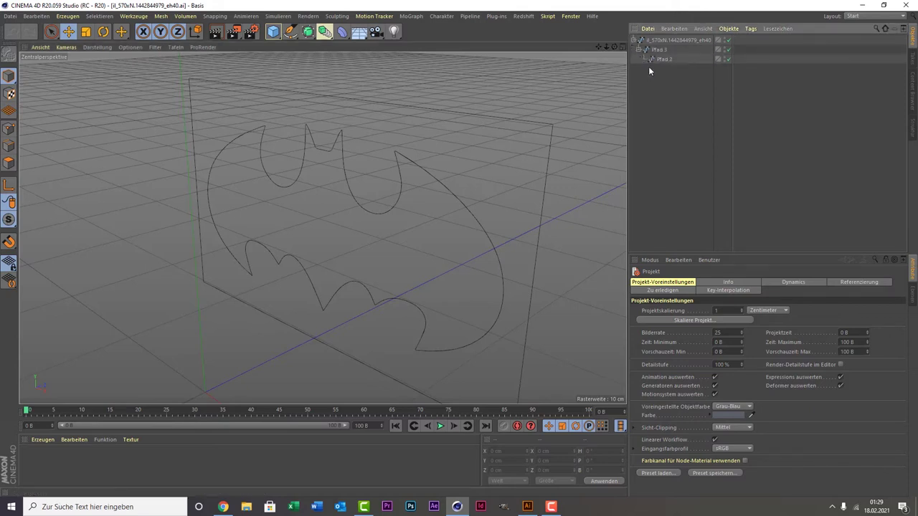
left_click(654, 60)
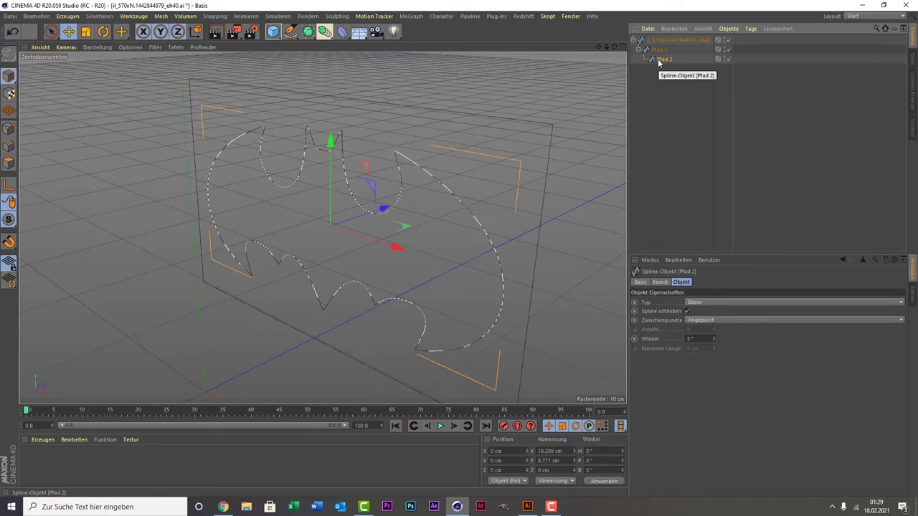
left_click_drag(658, 60, 660, 91)
left_click(660, 60)
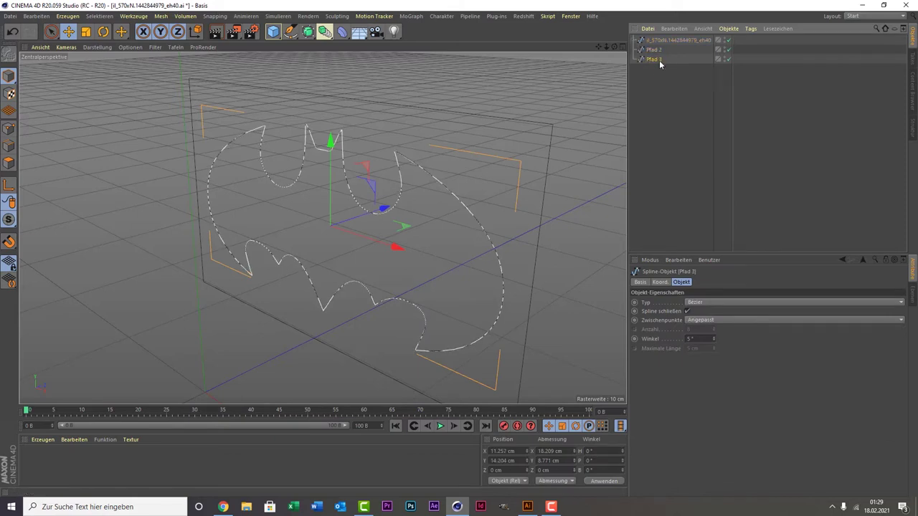
left_click(661, 41)
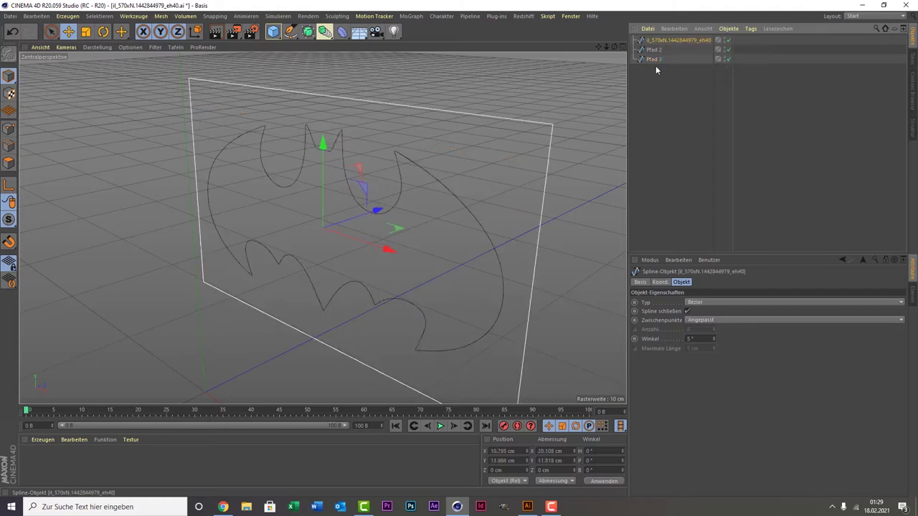
left_click(654, 70)
left_click(665, 39)
key("Delete")
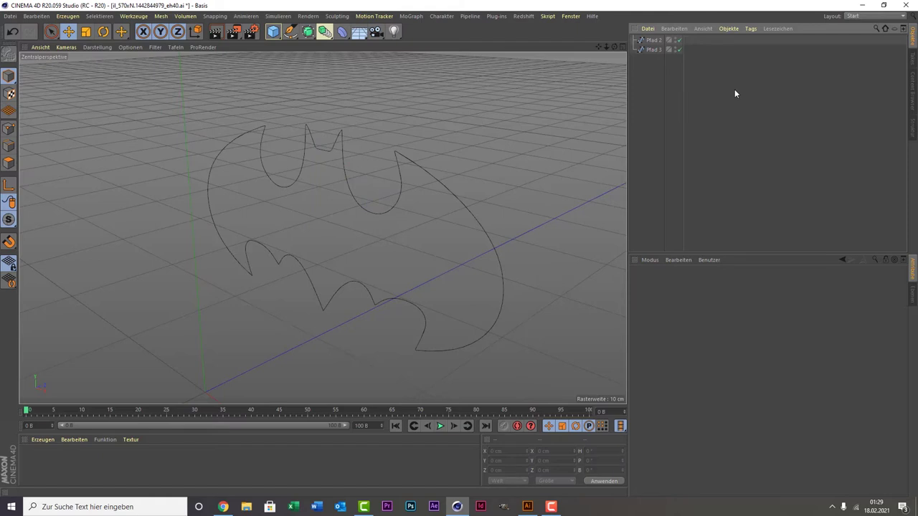
Delete the duplicate Pfad 2 outline, leaving only the Pfad 3 bat spline
left_click(653, 49)
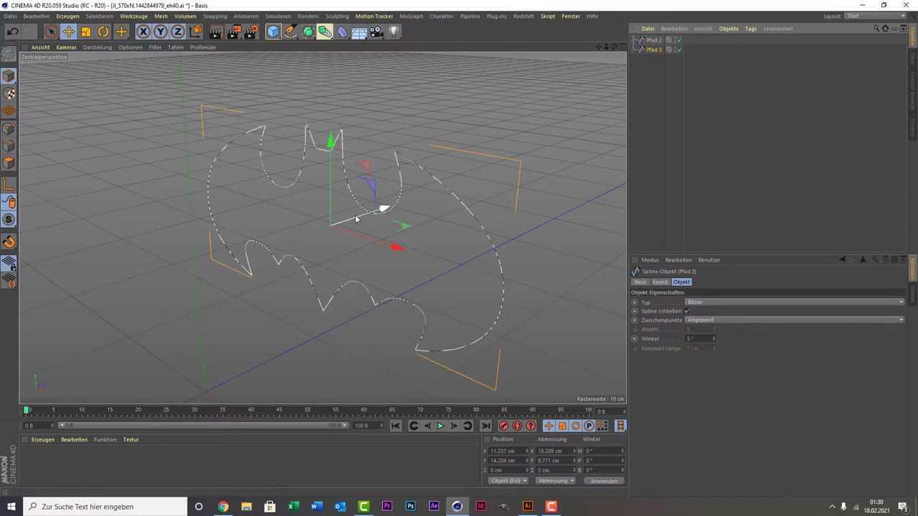
mouse_move(355, 214)
left_mouse_down()
mouse_move(215, 293)
mouse_move(252, 310)
mouse_move(250, 267)
mouse_move(303, 246)
left_mouse_up()
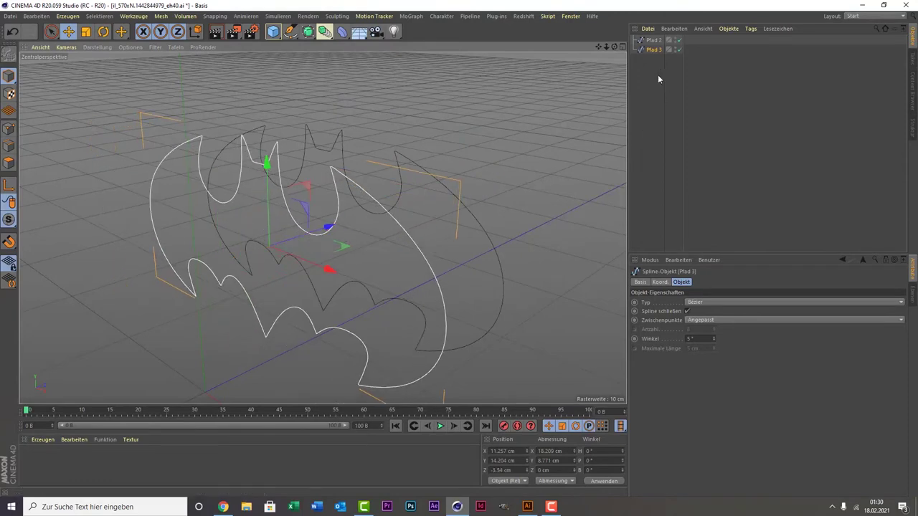
key("ctrl+z")
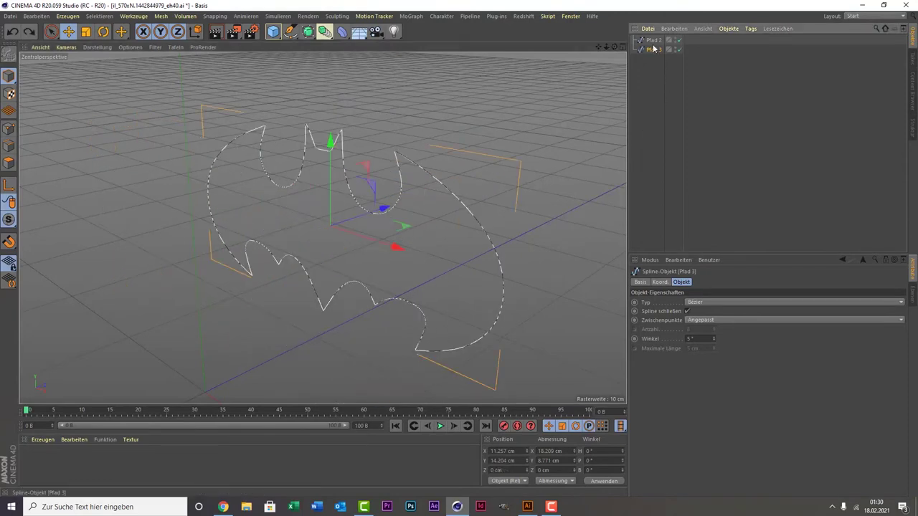
key("ctrl+z")
key("Delete")
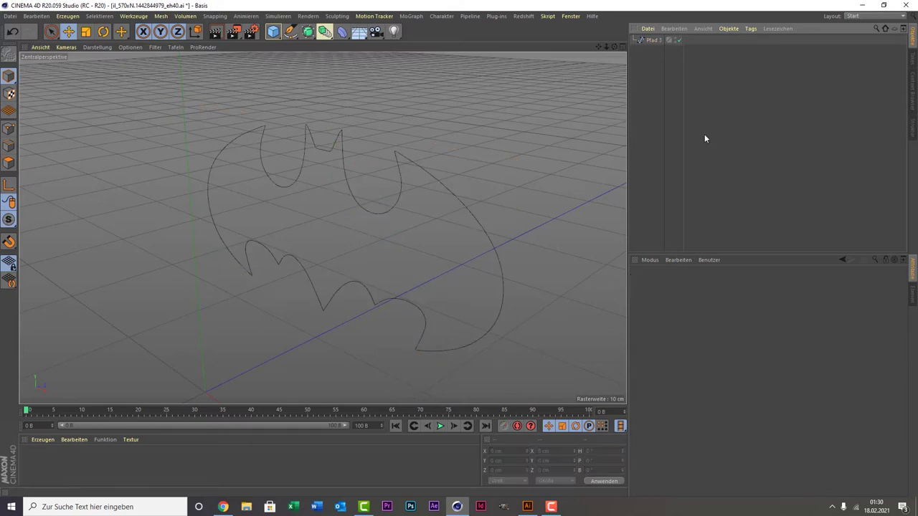
left_click(640, 41)
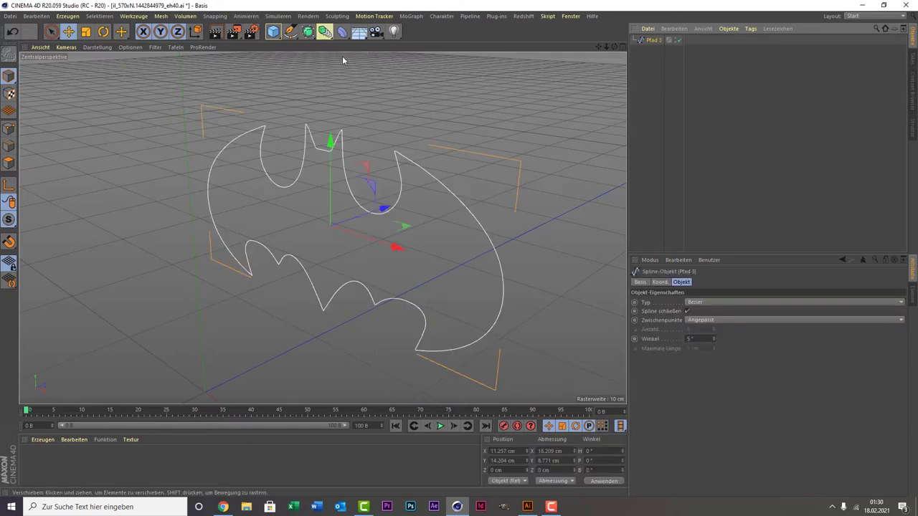
Add an Extrudieren generator, place Pfad 3 under it, and set the extrusion depth to 1 cm
left_click(313, 34)
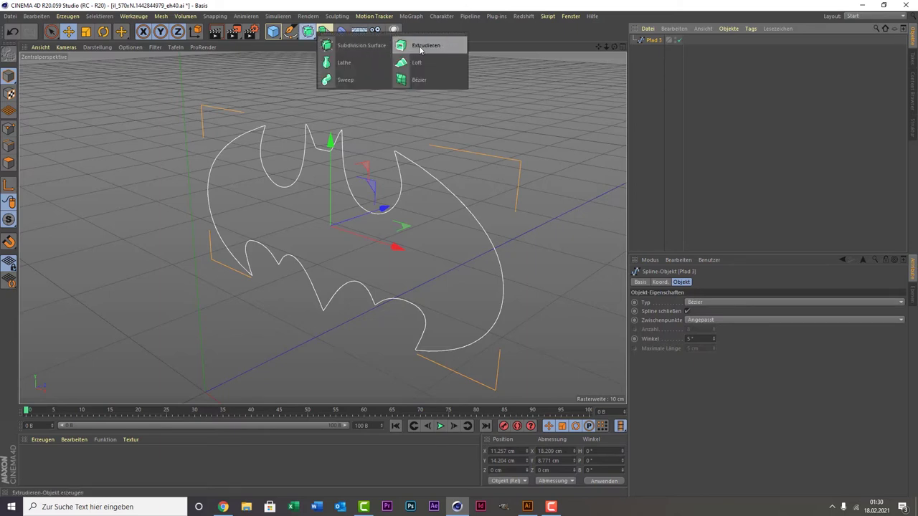
left_click(426, 46)
left_click_drag(650, 50, 666, 42)
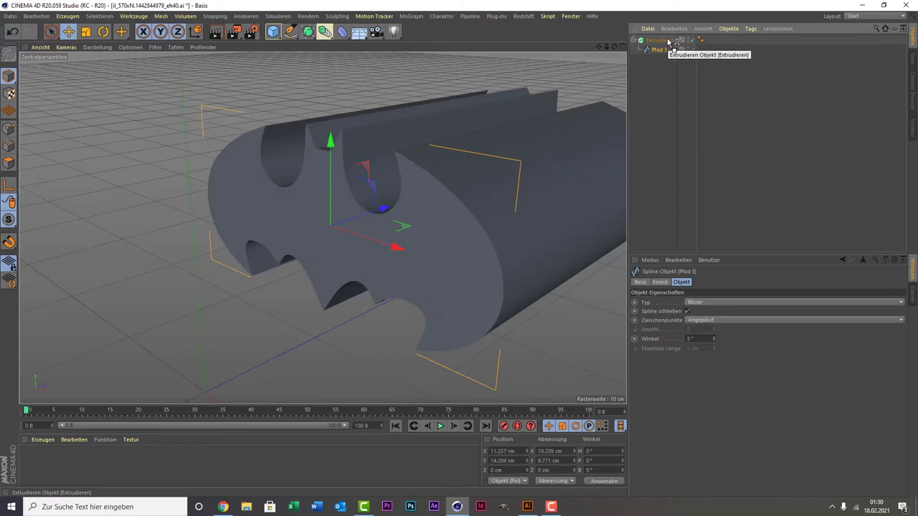
left_click(658, 40)
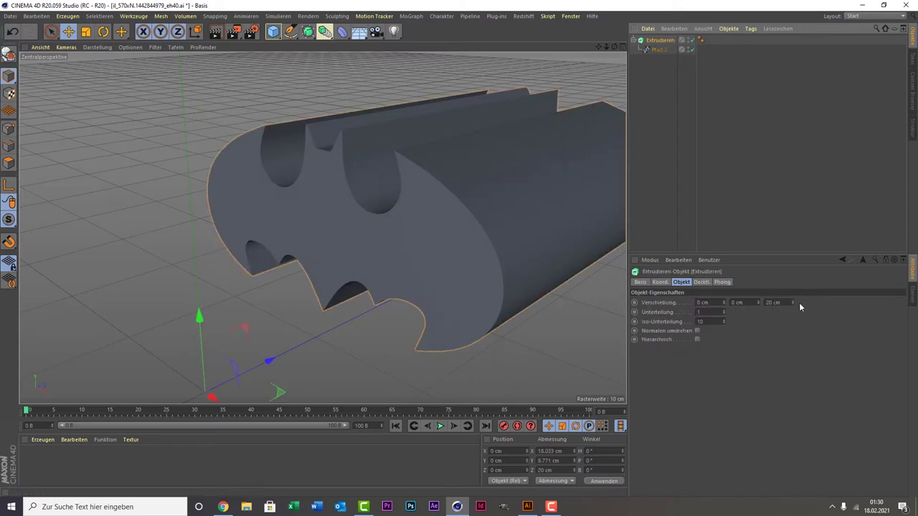
left_click(773, 302)
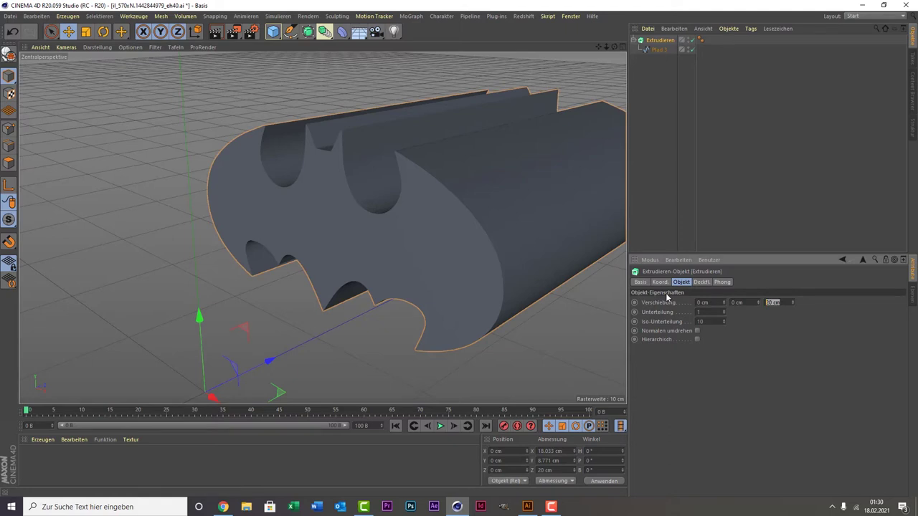
type("1")
key("Return")
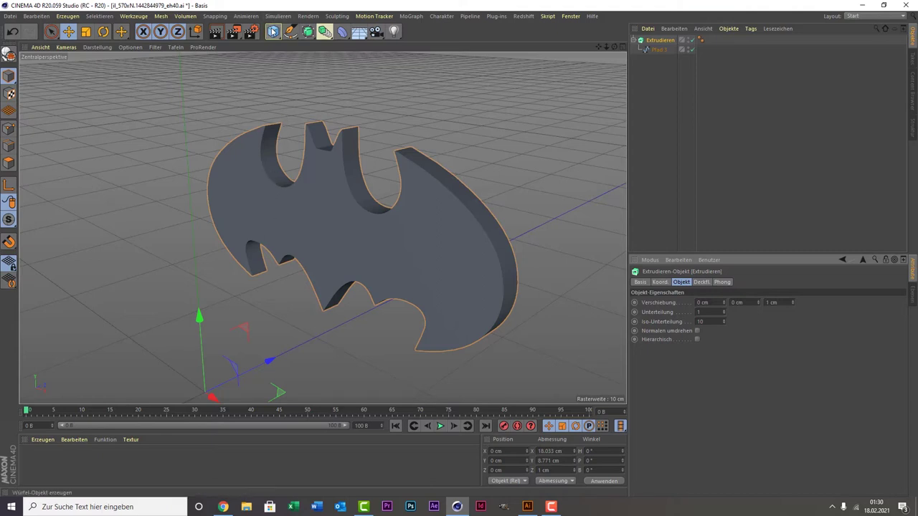
left_click_drag(273, 32, 307, 31)
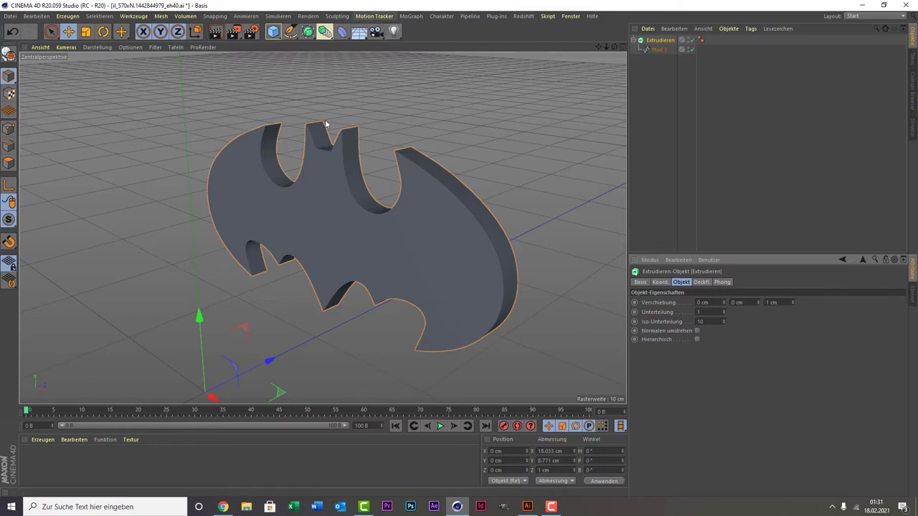
Add a MoText object from the MoGraph menu and pan the view to find it
left_click(412, 17)
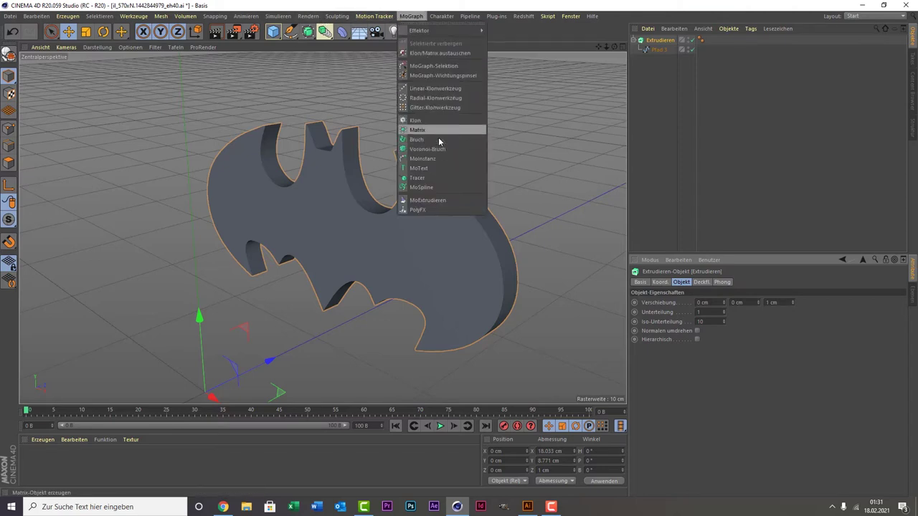
left_click(436, 167)
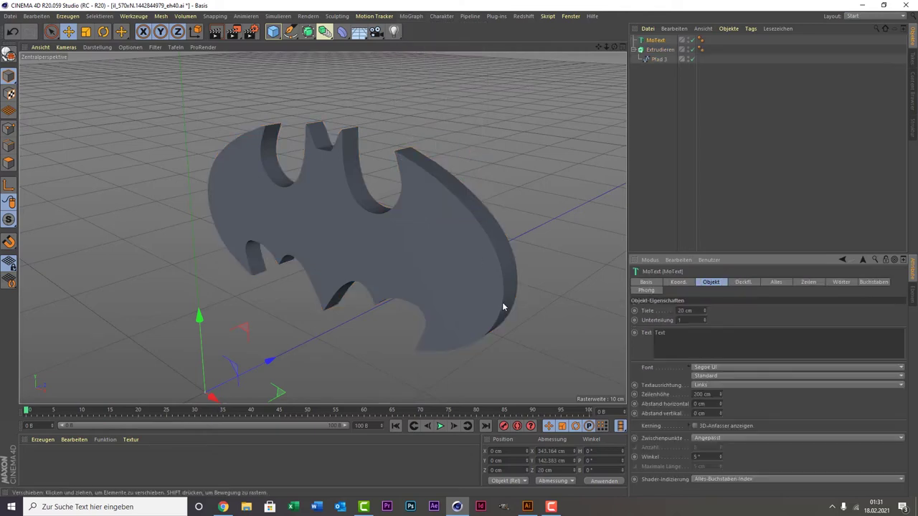
scroll(503, 304, "down", 3)
scroll(514, 293, "down", 3)
scroll(514, 293, "down", 3)
scroll(520, 296, "down", 3)
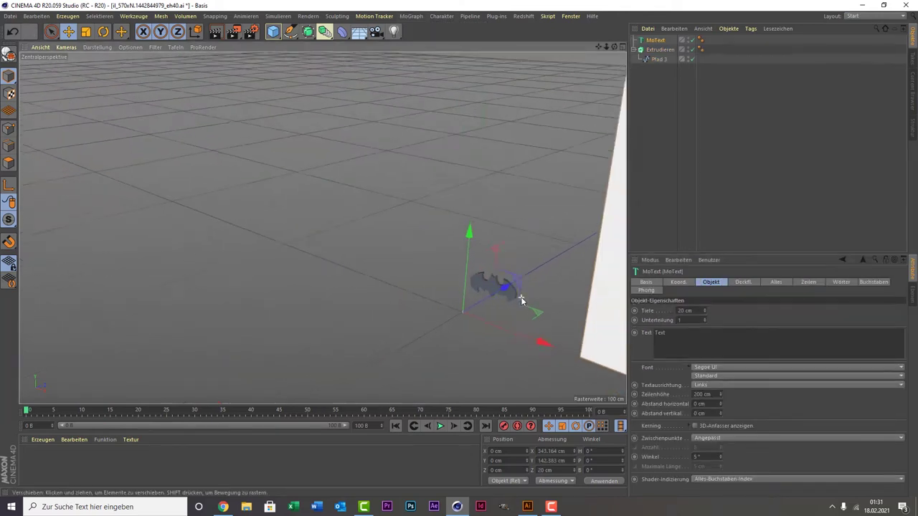
scroll(520, 300, "down", 1)
mouse_move(598, 46)
left_mouse_down()
mouse_move(322, 228)
mouse_move(358, 205)
left_mouse_up()
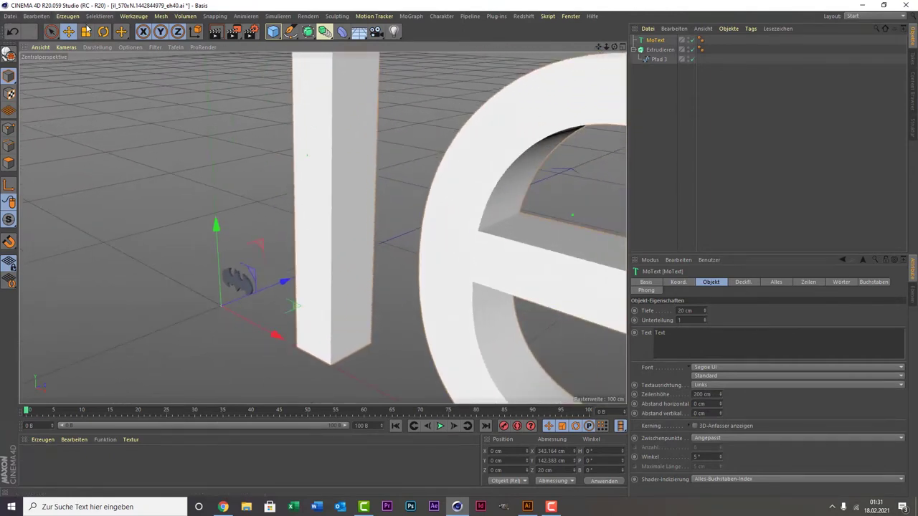
Scale the MoText down to a small size beside the bat logo
left_click(85, 31)
left_click_drag(135, 71, 46, 309)
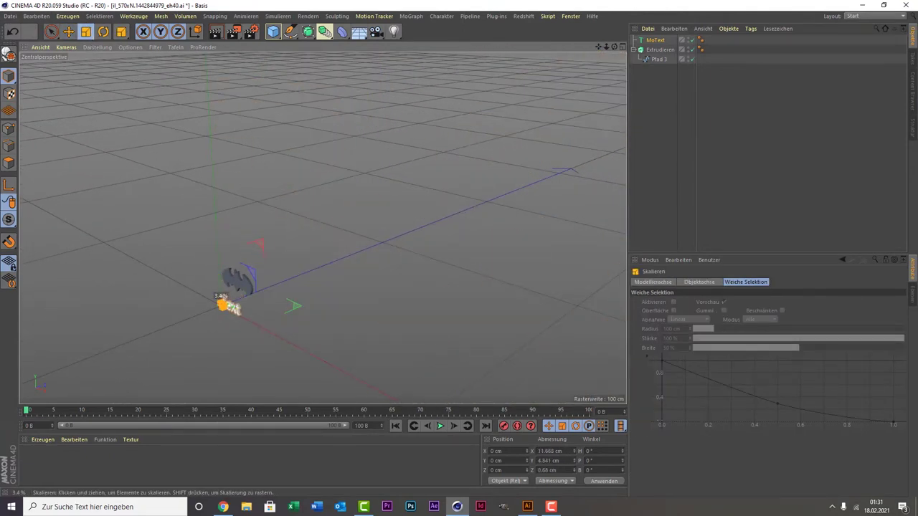
left_click_drag(219, 296, 147, 68)
scroll(176, 276, "up", 4)
scroll(197, 293, "up", 1)
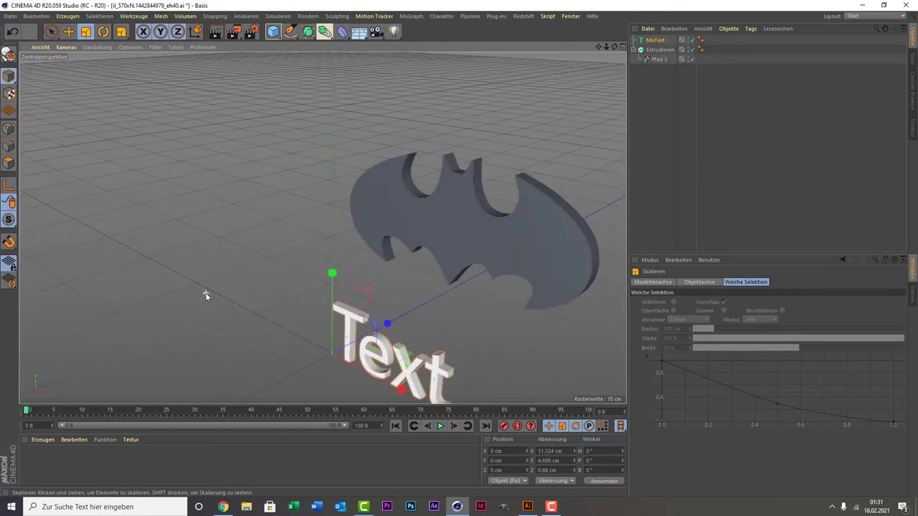
Replace the MoText placeholder 'Text' with the typed wording 'iDesignsn'
left_click(664, 41)
double_click(749, 332)
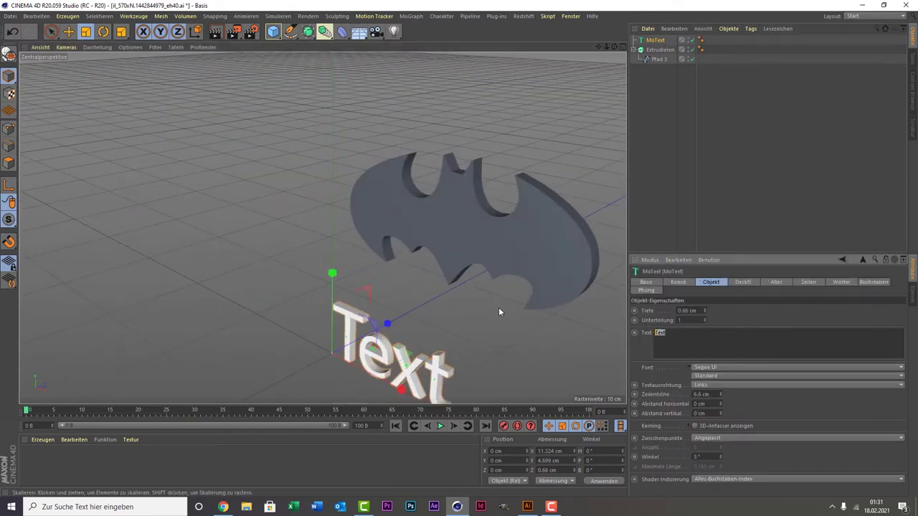
key("BackSpace")
type("iDesigns")
type("nish")
left_click(471, 215)
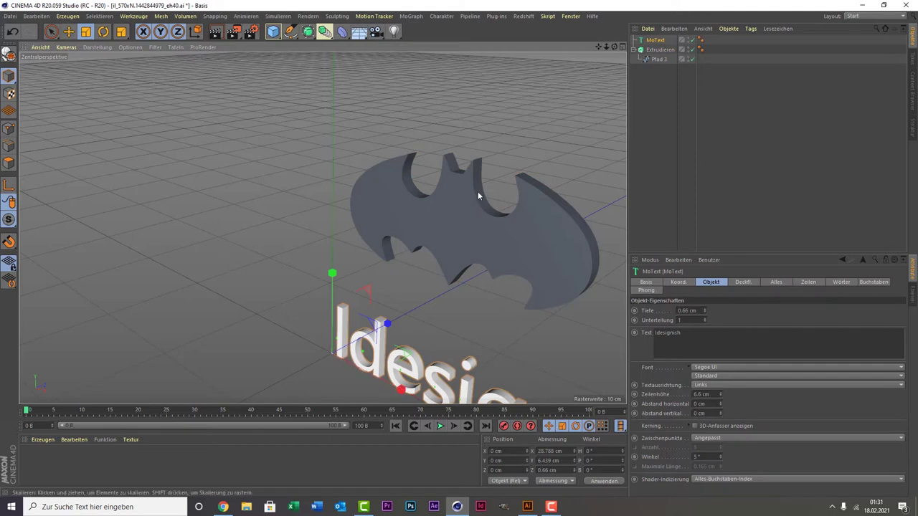
Set the MoText font to Rockwell Extra Bold and its depth to 1 cm
left_click(712, 368)
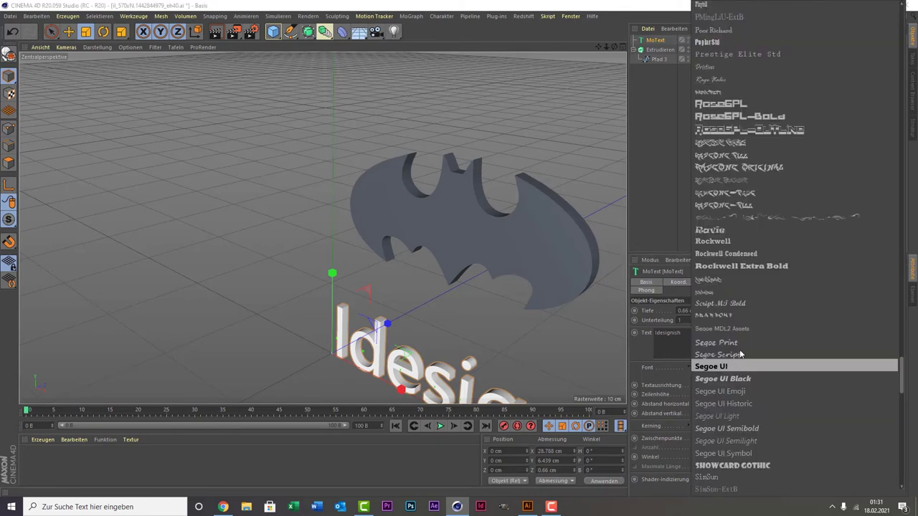
left_click(745, 266)
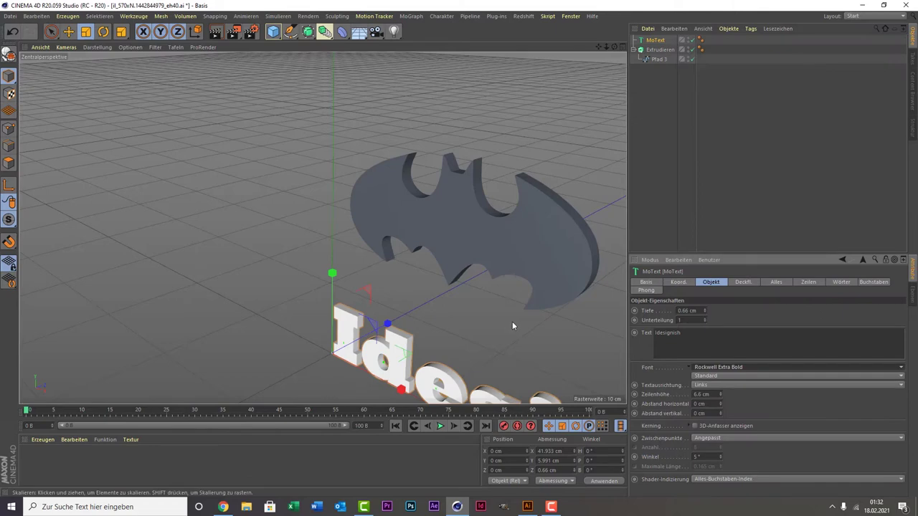
left_click_drag(511, 326, 573, 339, "alt")
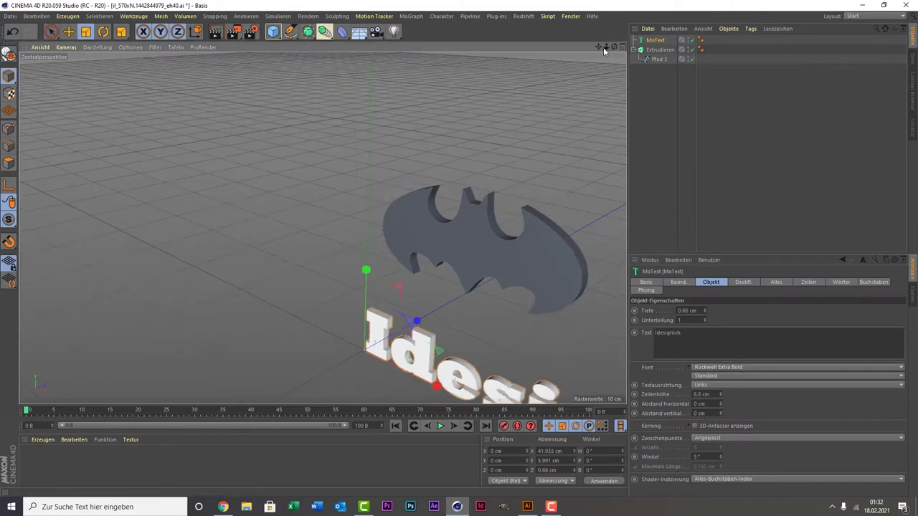
left_click_drag(603, 47, 656, 42)
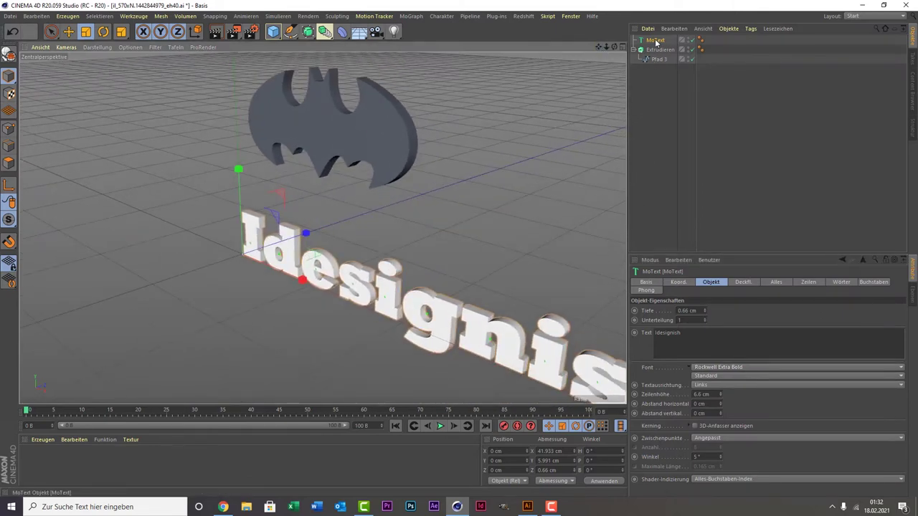
left_click(704, 309)
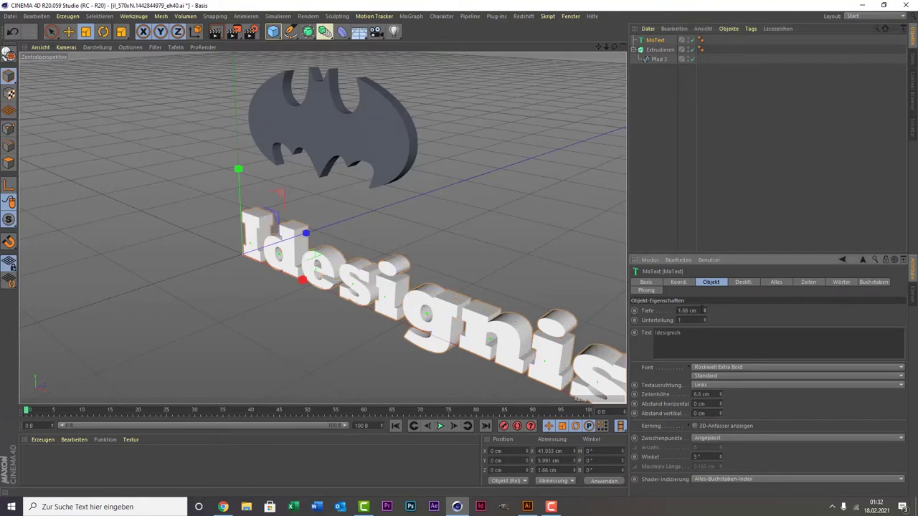
type("1")
key("Return")
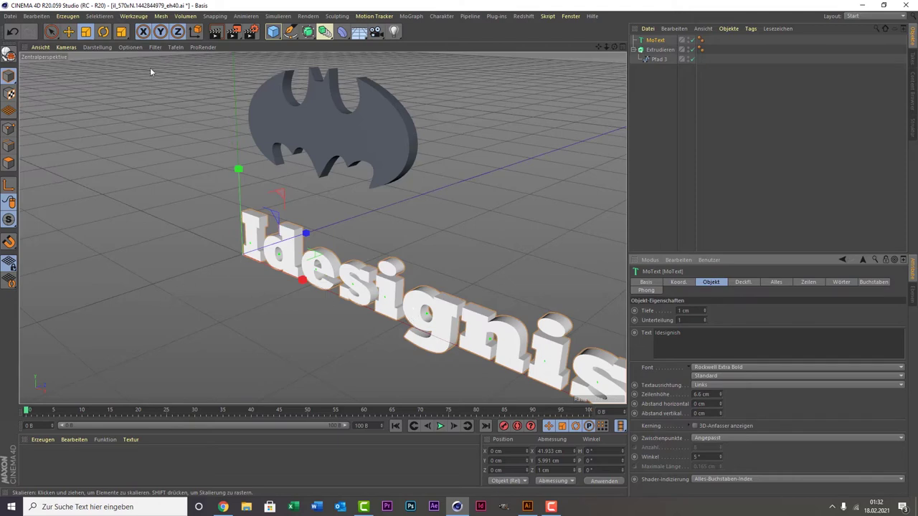
Move the MoText left along X and correct its wording to 'iDesignish'
left_click(53, 33)
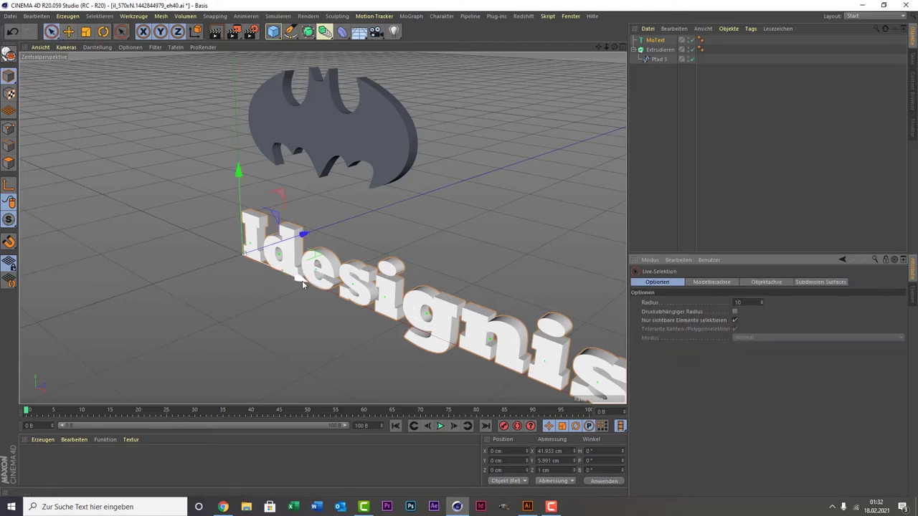
left_click_drag(302, 284, 180, 236)
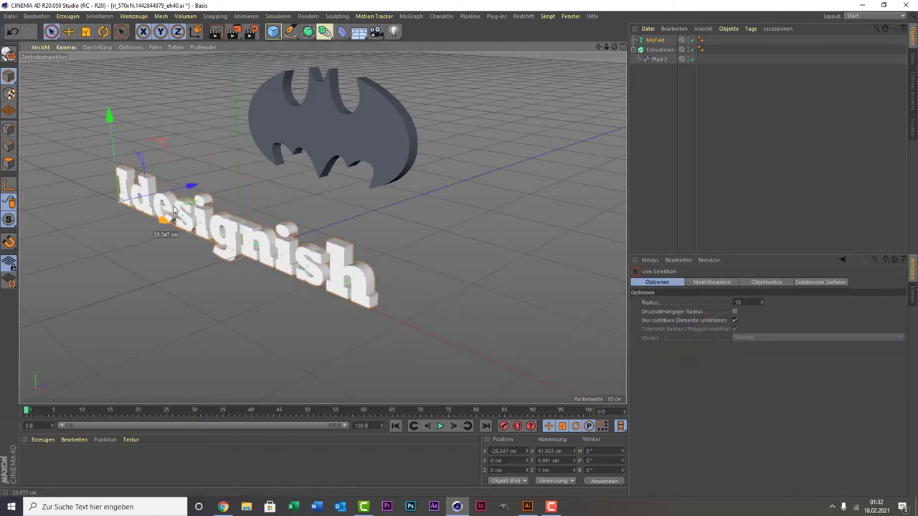
left_click(653, 40)
left_click(689, 331)
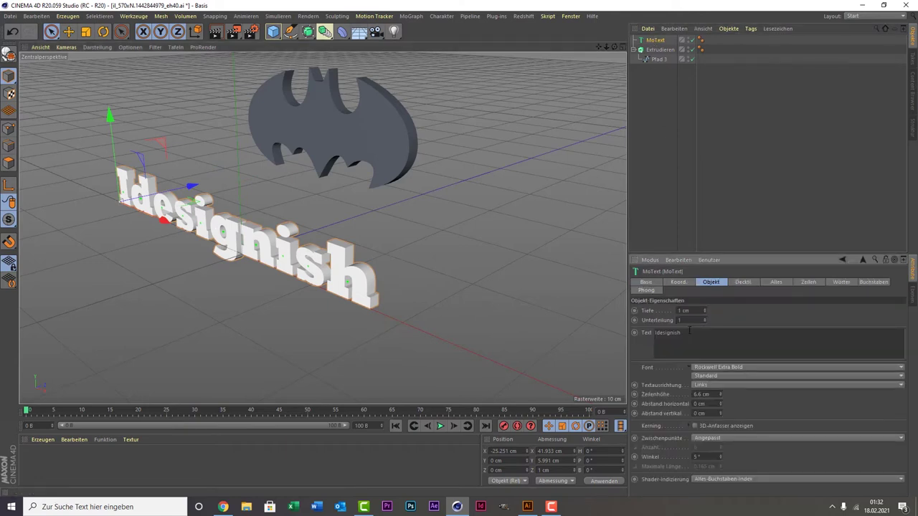
key("ctrl+a")
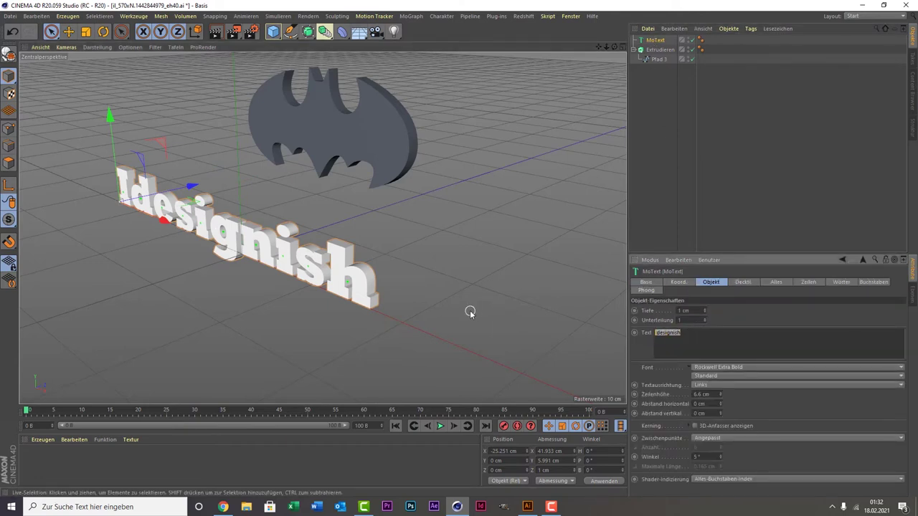
key("BackSpace")
left_click(469, 312)
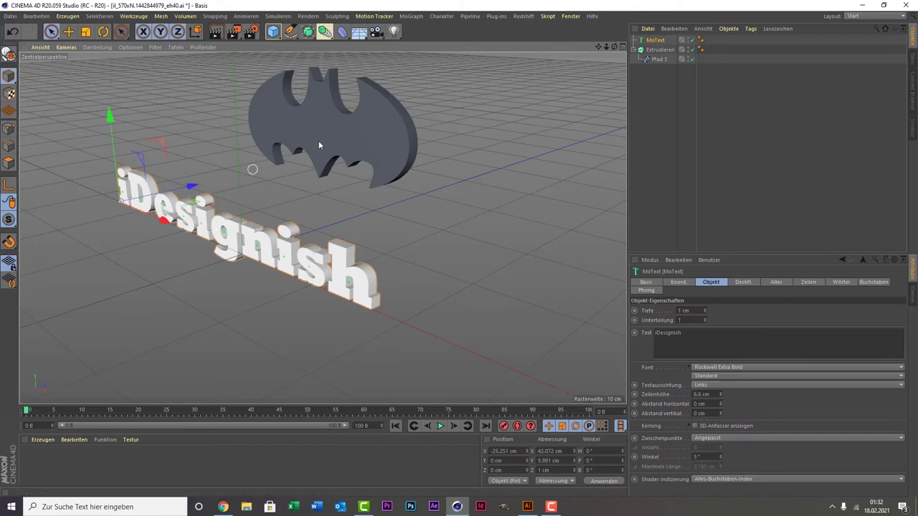
left_click(343, 137)
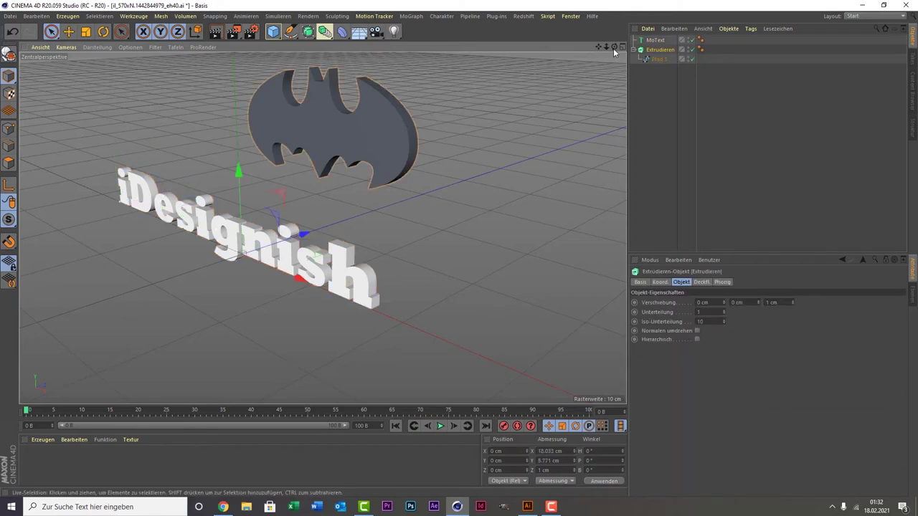
Set the iDesignish MoText's Position X to 0
mouse_move(613, 49)
left_mouse_down()
mouse_move(602, 57)
mouse_move(589, 50)
left_mouse_up()
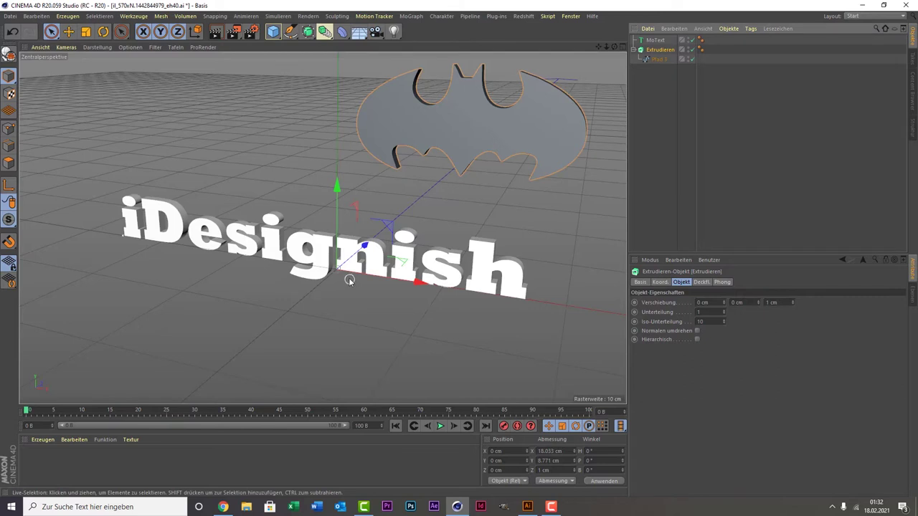
left_click(292, 256)
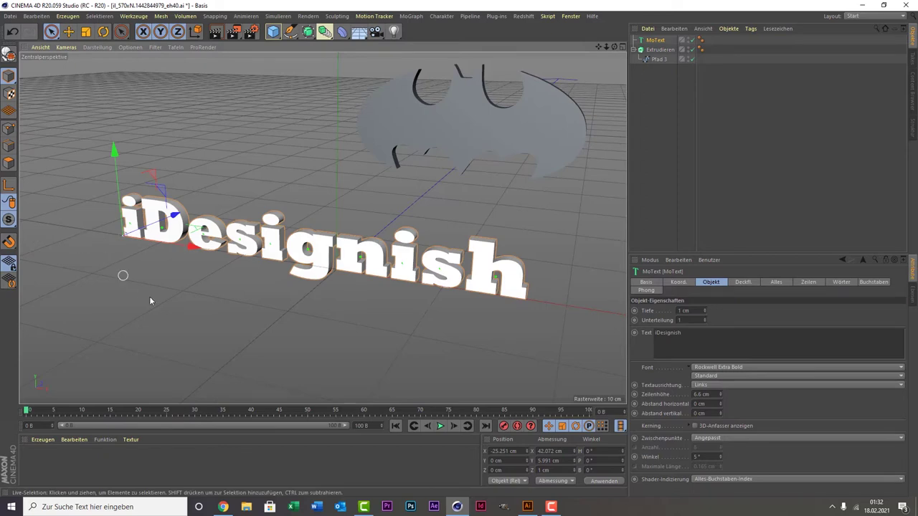
double_click(514, 450)
type("0")
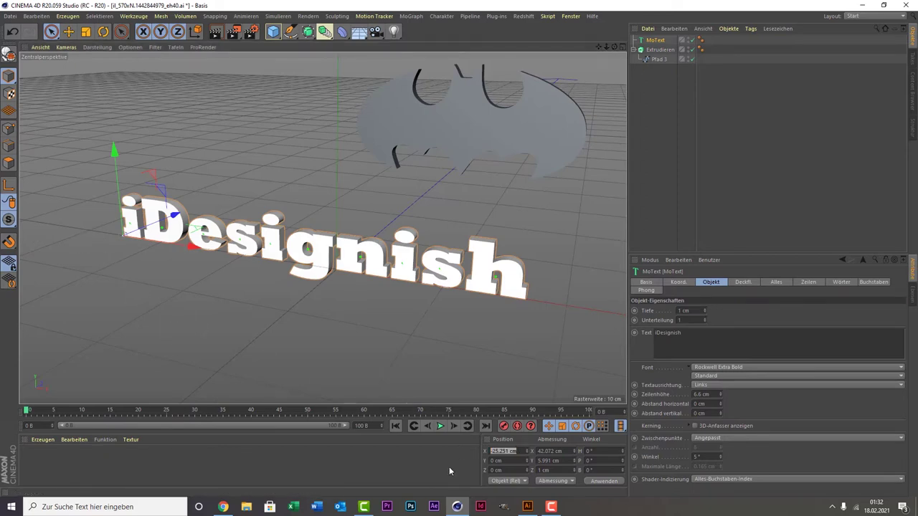
key("Return")
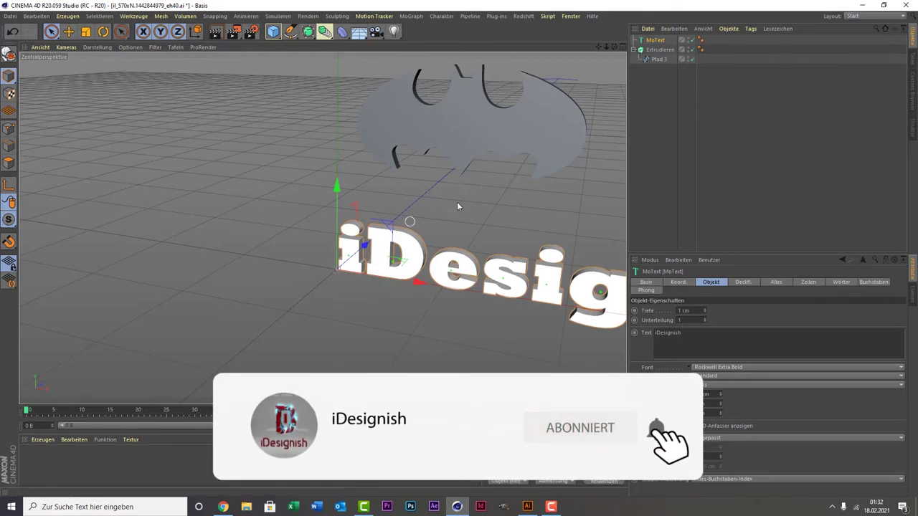
Set the bat outline Pfad 3's Position Y to 0 and begin editing its X value
left_click(654, 59)
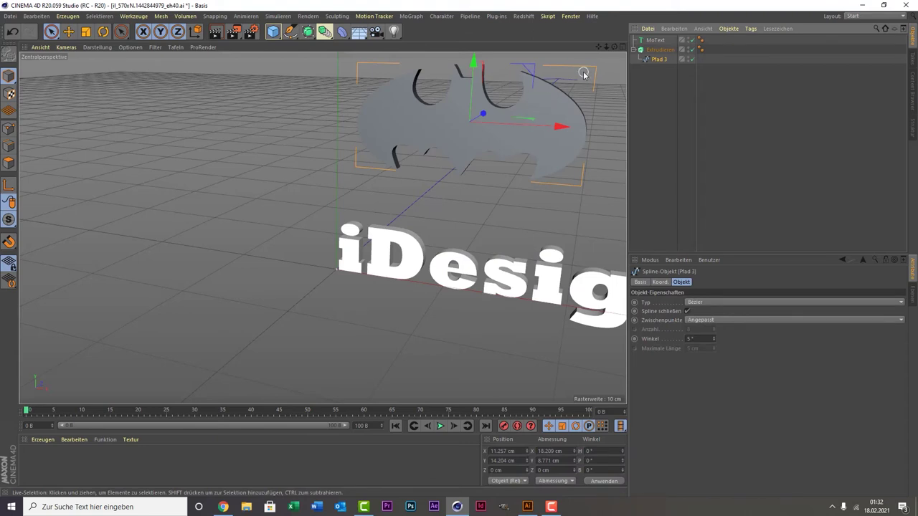
mouse_move(599, 46)
left_mouse_down()
mouse_move(322, 228)
mouse_move(304, 260)
left_mouse_up()
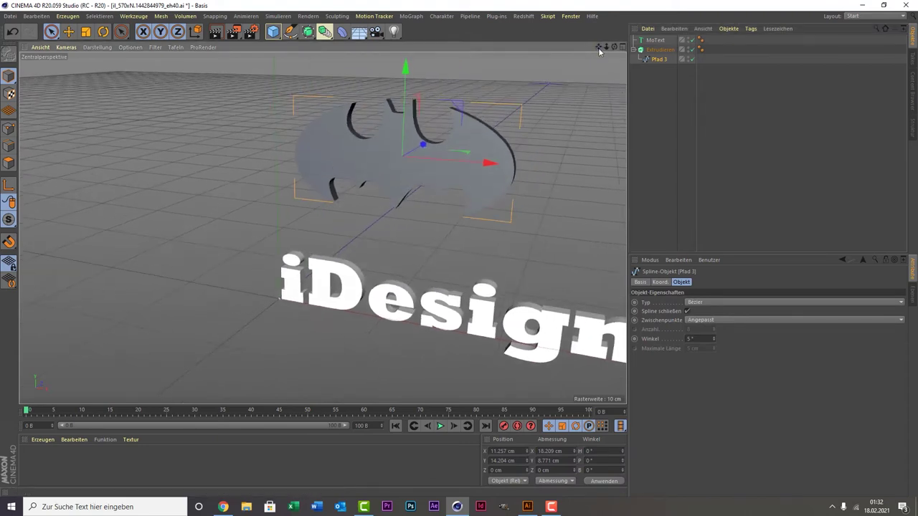
left_click(502, 460)
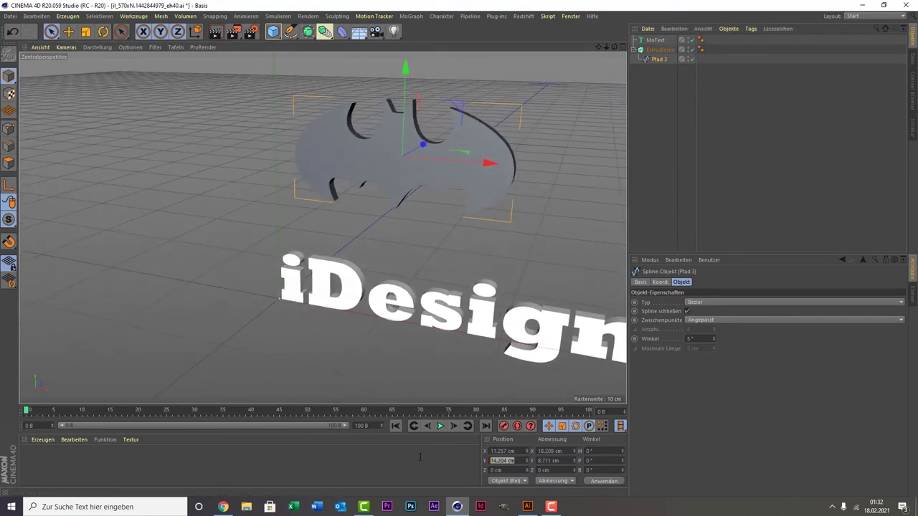
type("0")
key("Return")
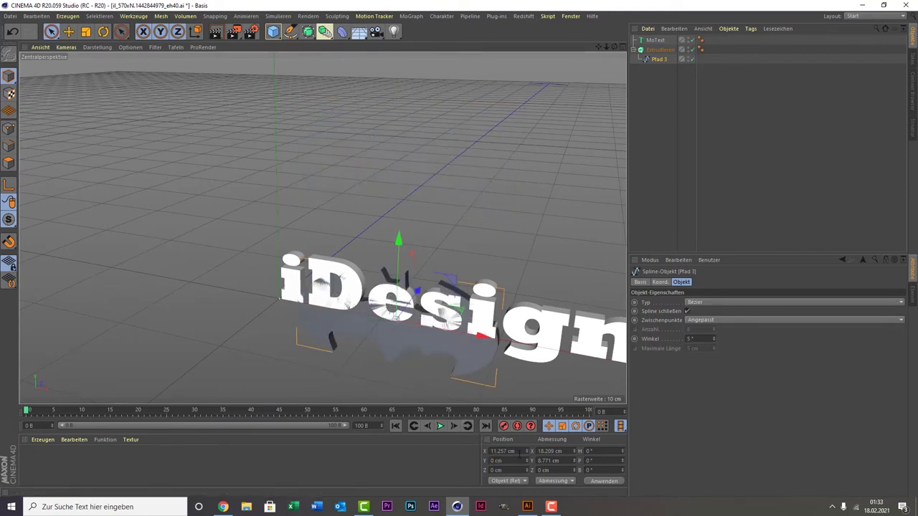
left_click(519, 451)
Zero the bat outline's X position, then scale the iDesignish text down to about 28%
type("0")
key("Return")
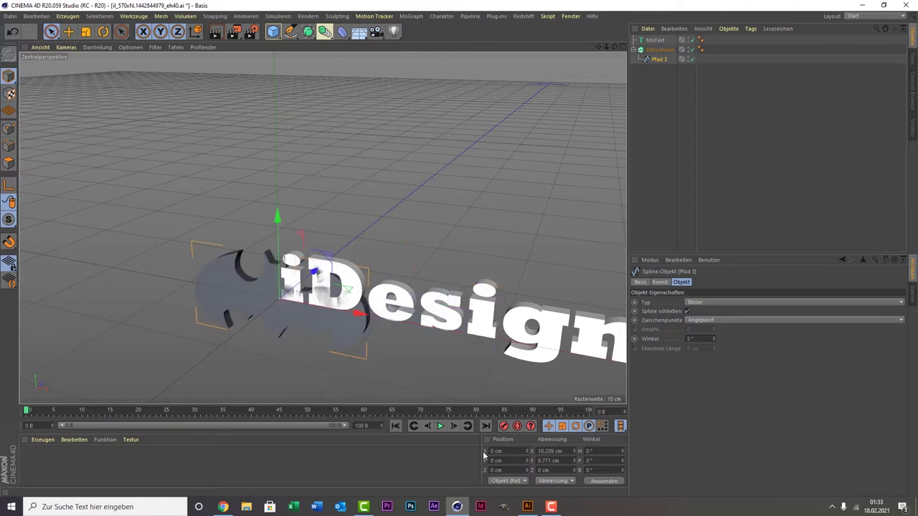
left_click(412, 310)
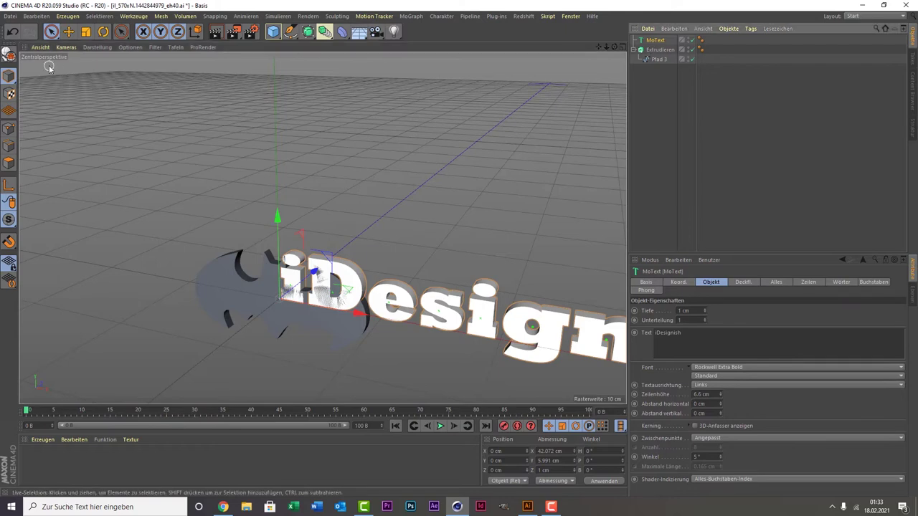
left_click(85, 31)
mouse_move(402, 293)
left_mouse_down()
mouse_move(281, 290)
mouse_move(327, 292)
left_mouse_up()
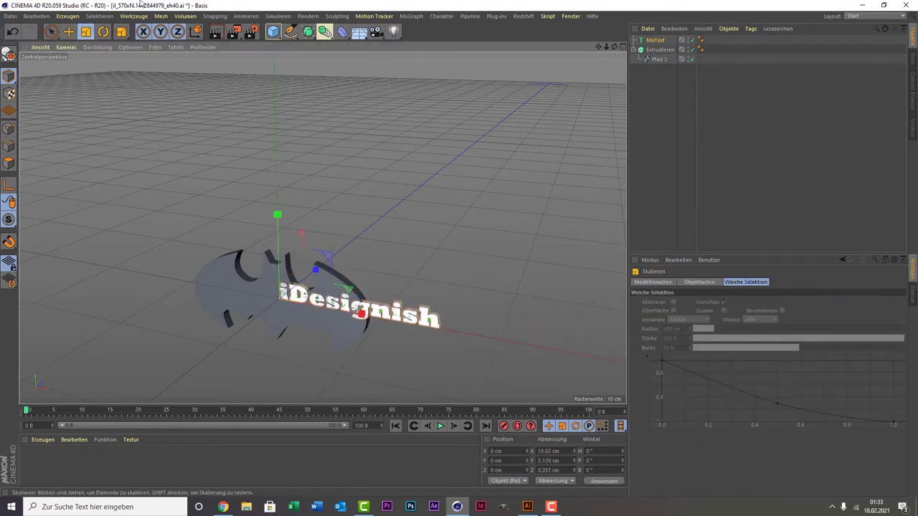
Move the shrunken text left onto the bat logo and slightly forward along Z
left_click(51, 31)
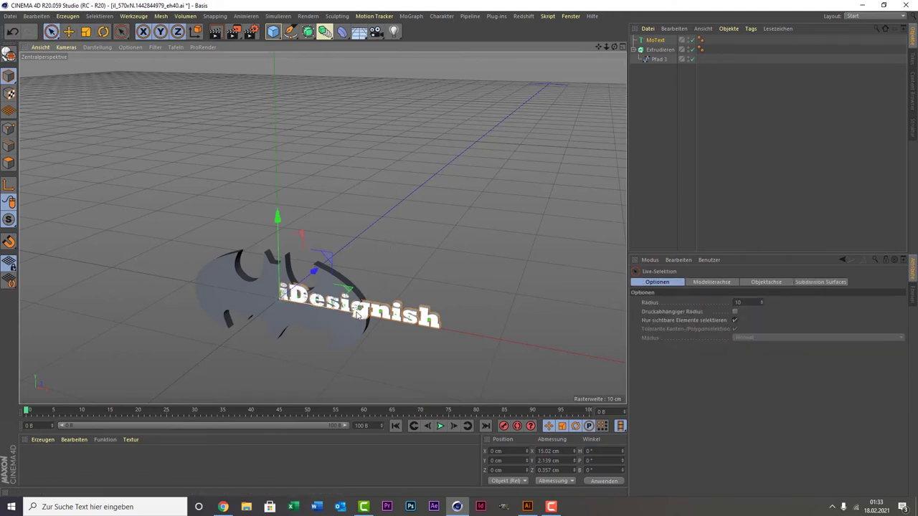
left_click_drag(356, 314, 286, 296)
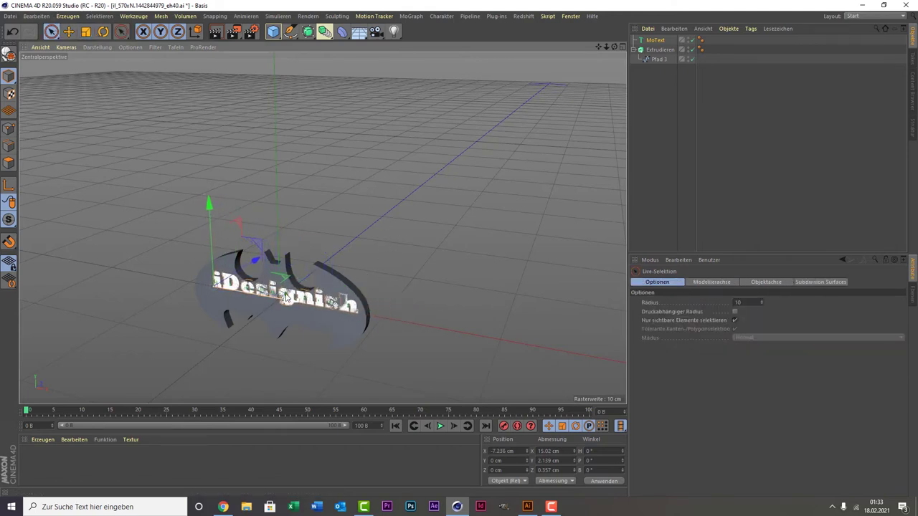
left_click_drag(233, 282, 228, 284)
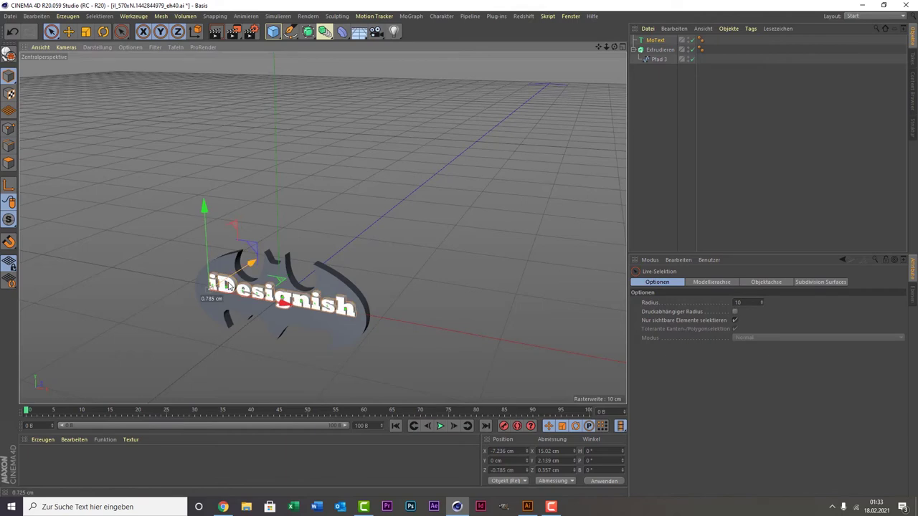
scroll(319, 331, "up", 5)
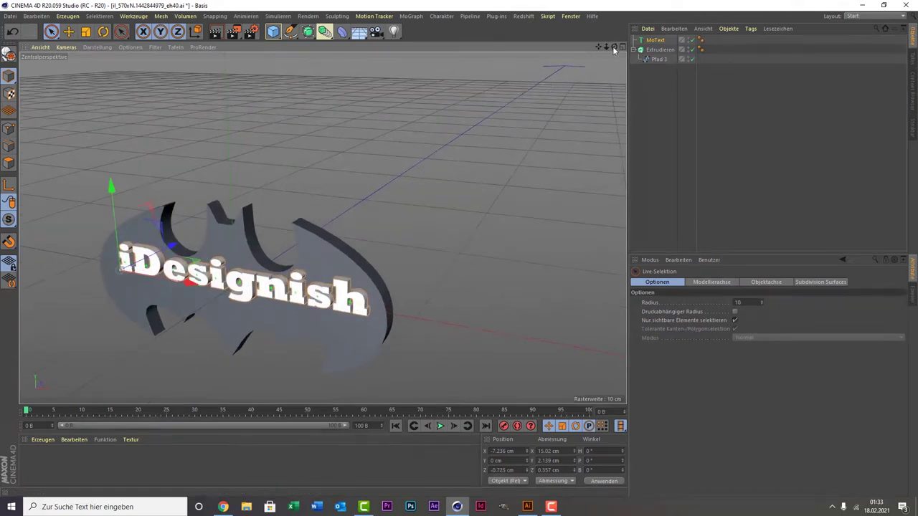
left_click_drag(614, 49, 544, 50)
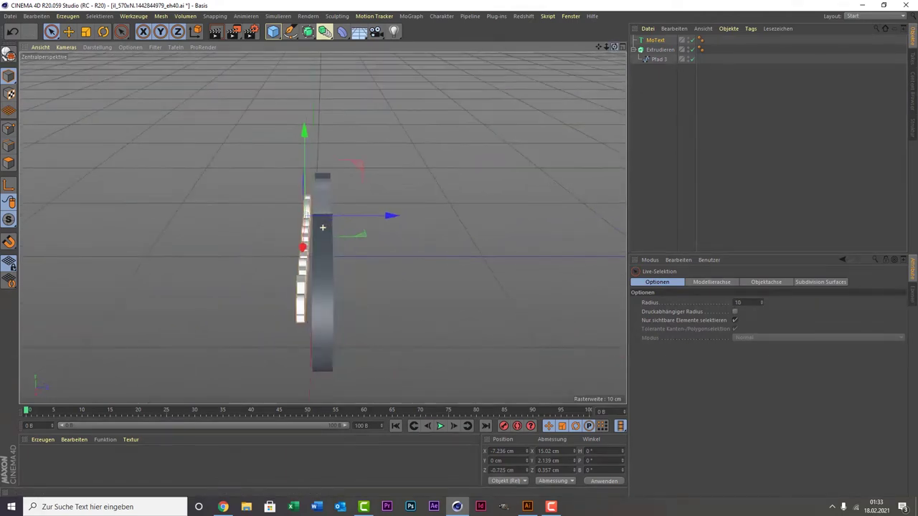
Raise the iDesignish text's Tiefe to 1.357 cm and lower it slightly along Y on the logo
left_click(654, 40)
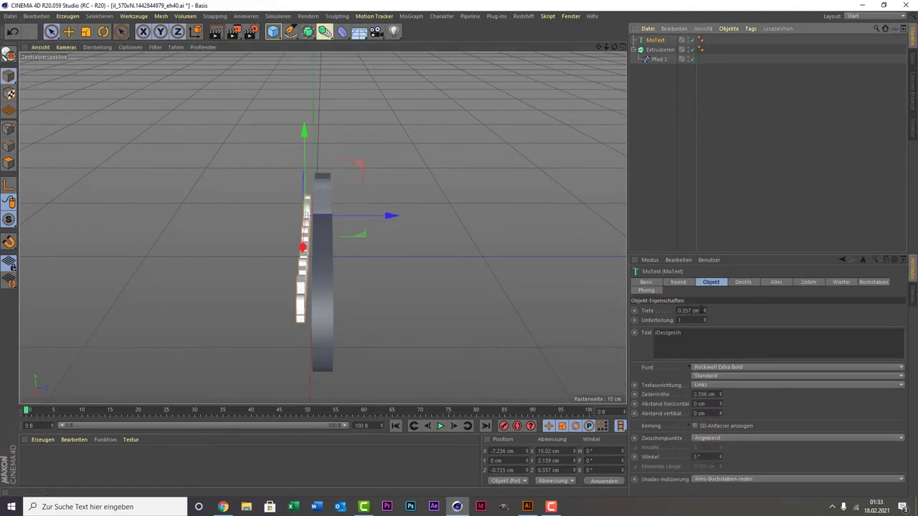
left_click(676, 310)
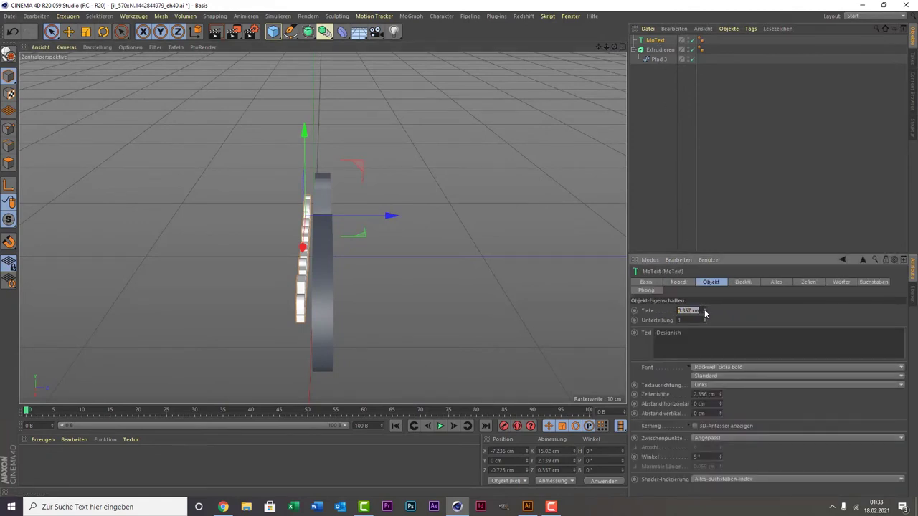
left_click(705, 309)
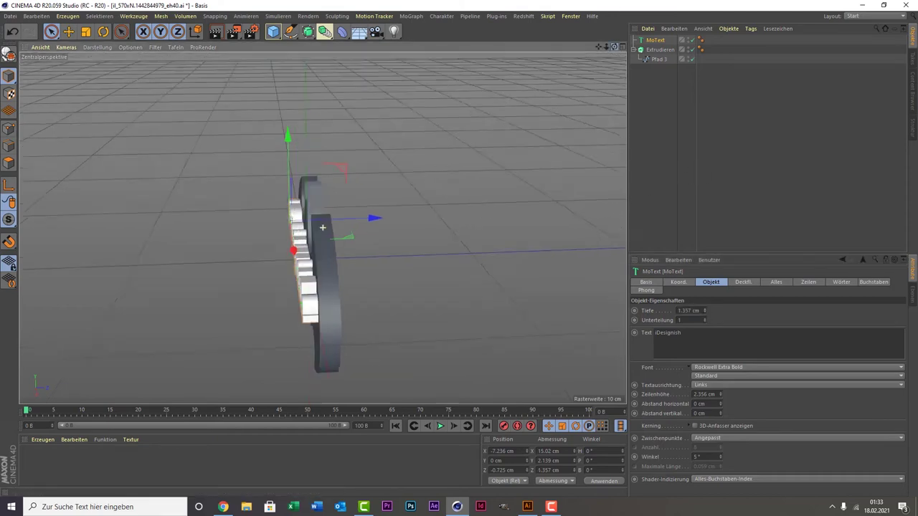
mouse_move(614, 46)
left_mouse_down()
mouse_move(323, 228)
mouse_move(337, 231)
left_mouse_up()
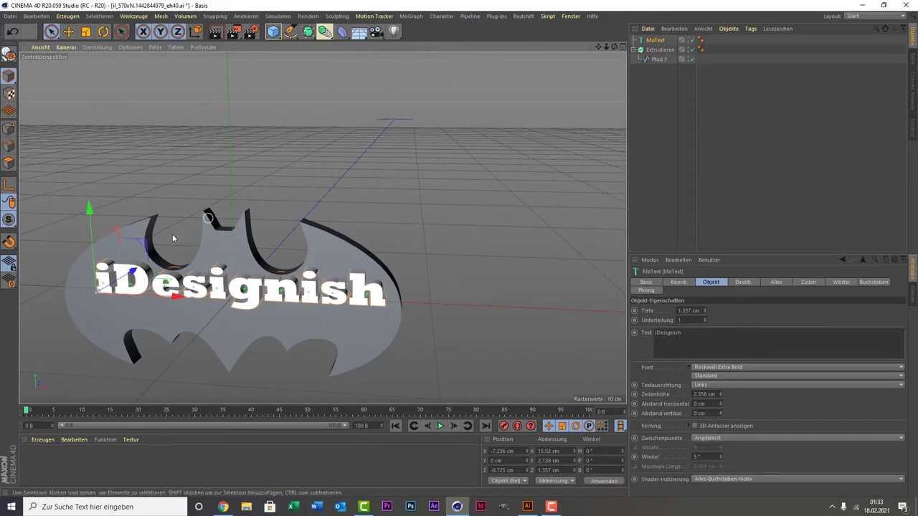
mouse_move(99, 258)
left_mouse_down()
mouse_move(136, 314)
mouse_move(129, 309)
left_mouse_up()
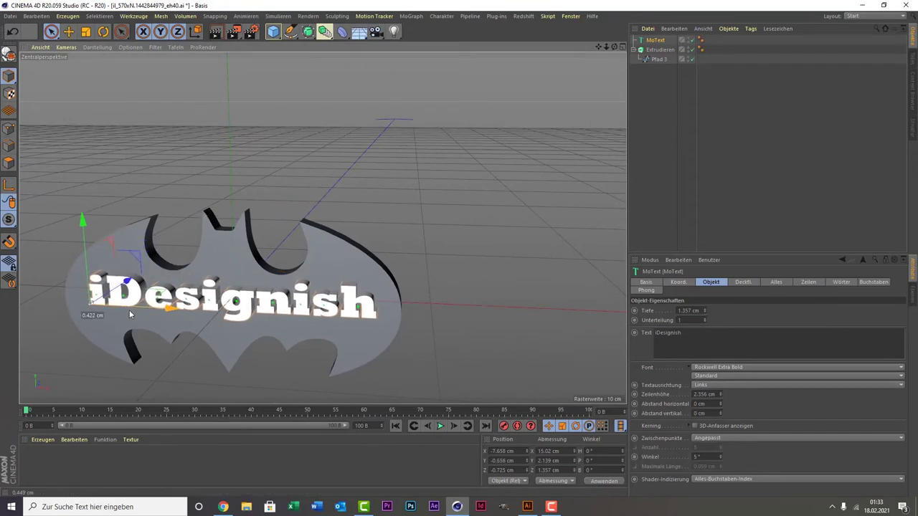
mouse_move(614, 46)
left_mouse_down()
mouse_move(323, 228)
mouse_move(344, 166)
left_mouse_up()
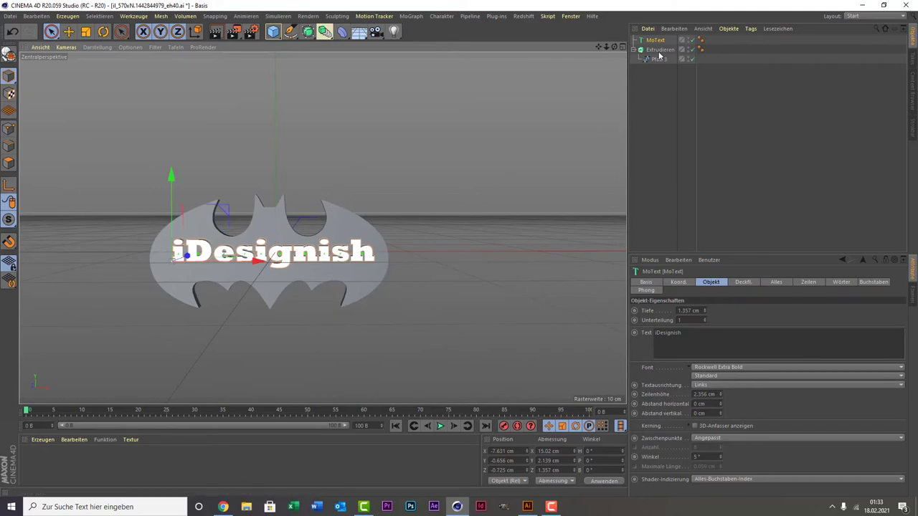
Duplicate the iDesignish text as MoText.1 and try rotating the copy, undoing the last turn
left_click_drag(656, 41, 656, 45, "ctrl")
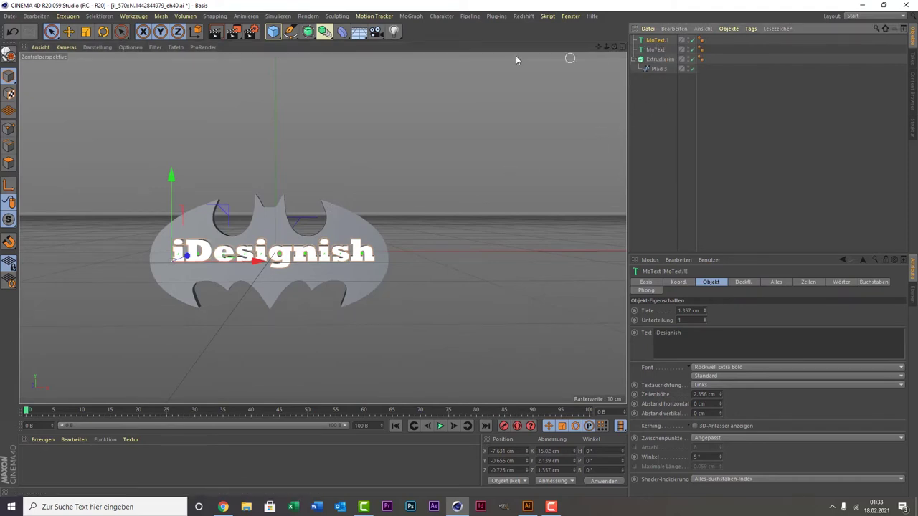
left_click(104, 32)
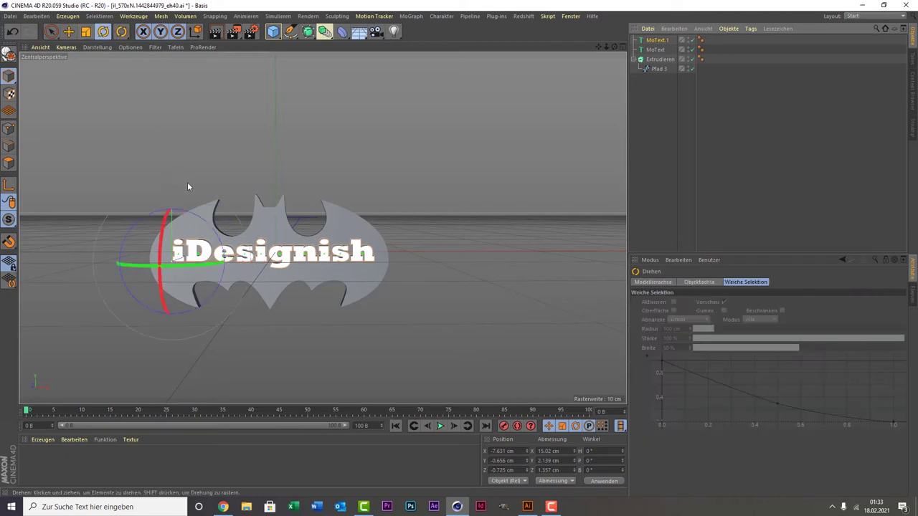
left_click_drag(181, 269, 192, 270)
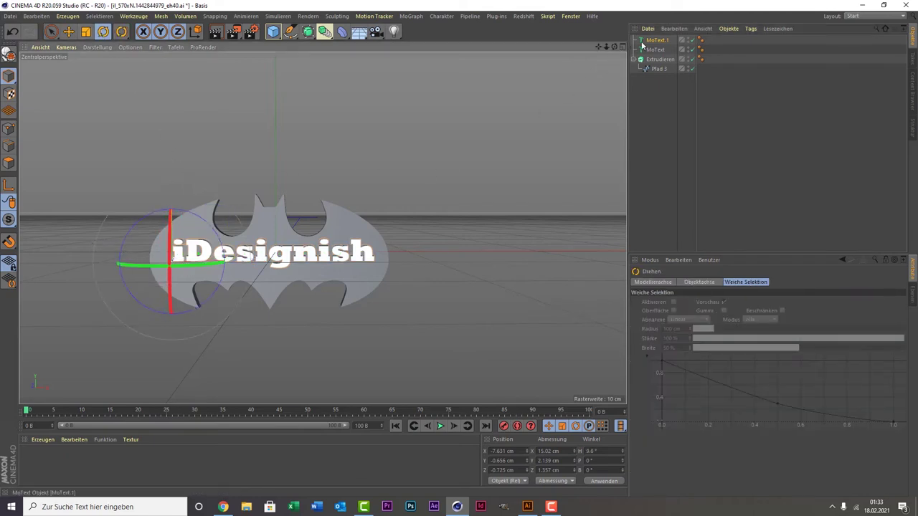
left_click(488, 82)
left_click_drag(199, 265, 127, 256)
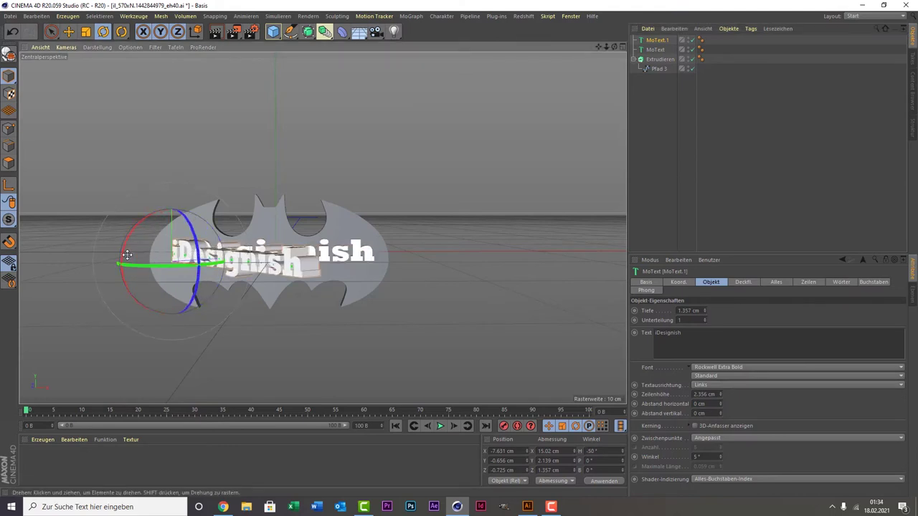
key("ctrl+z")
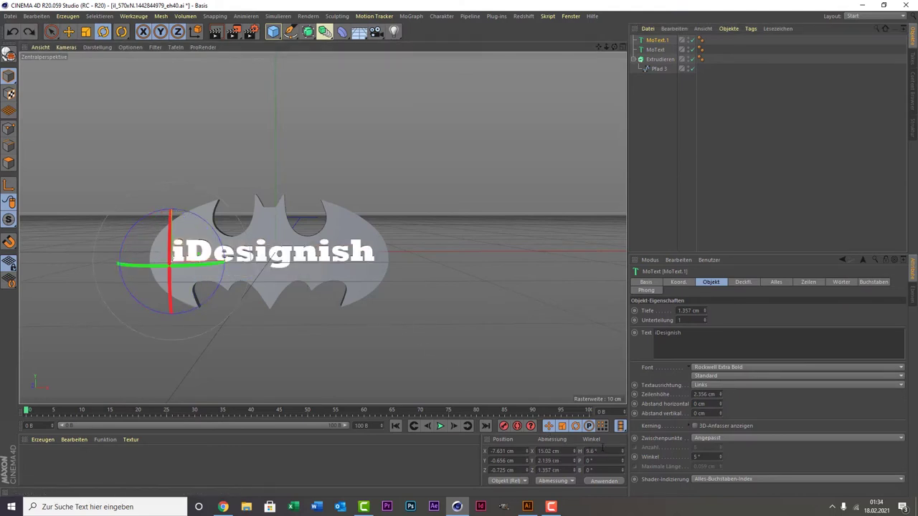
Set MoText.1's heading rotation to 180° so it reads mirrored
double_click(589, 450)
type("0")
key("Return")
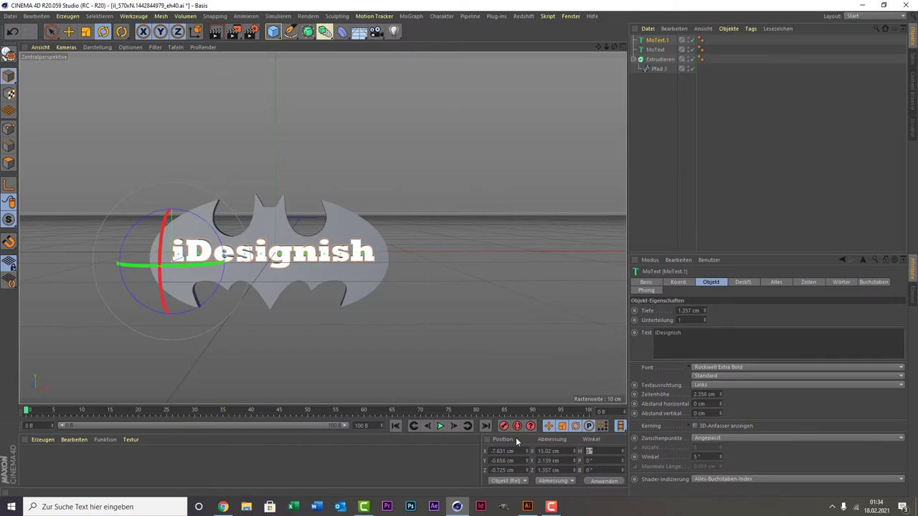
type("180")
key("Return")
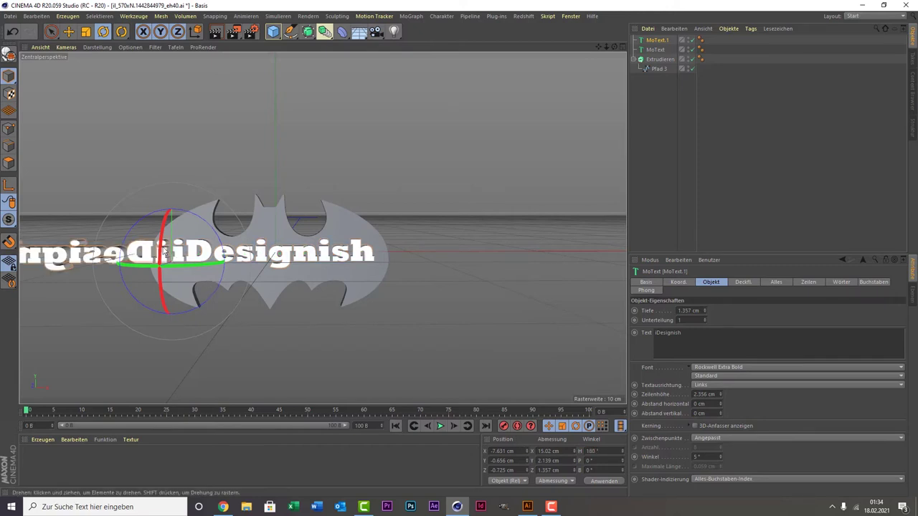
left_click(51, 31)
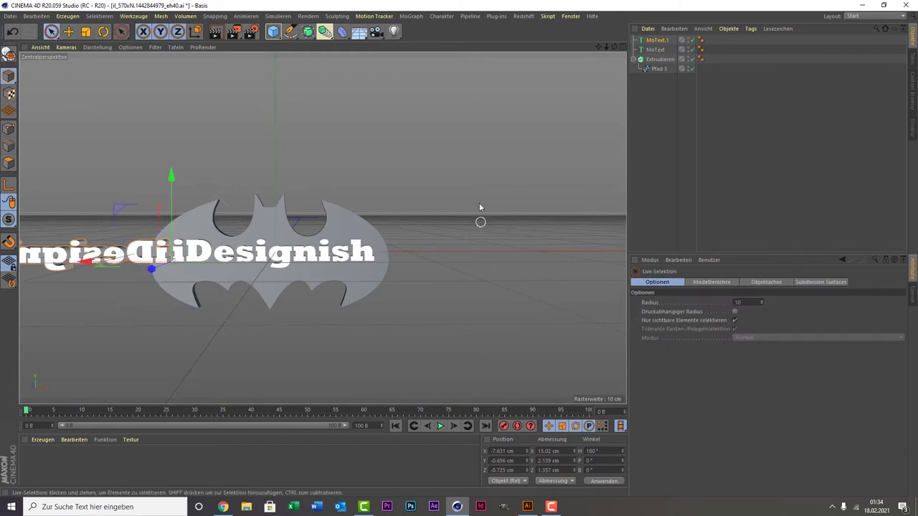
Slide MoText.1 right and back behind the bat logo, to X 7.275 cm, Z 1.837 cm
left_click(658, 40)
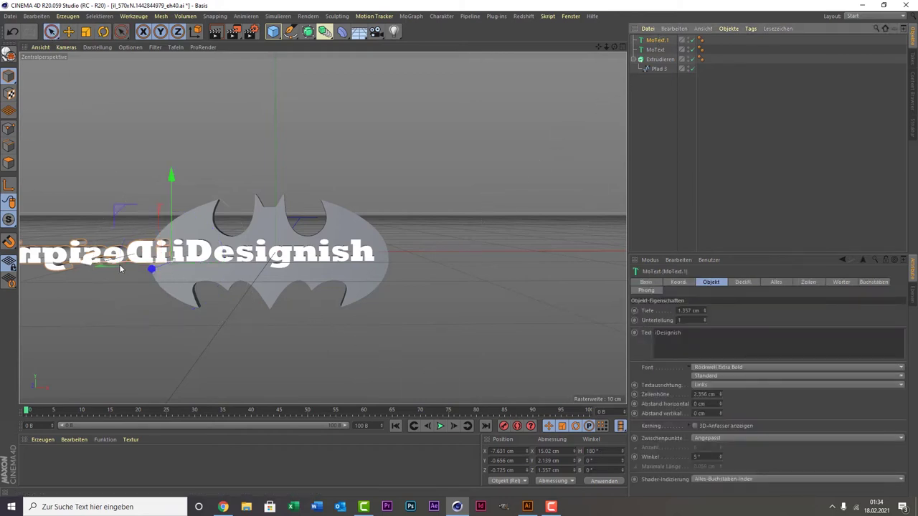
left_click_drag(153, 269, 319, 270)
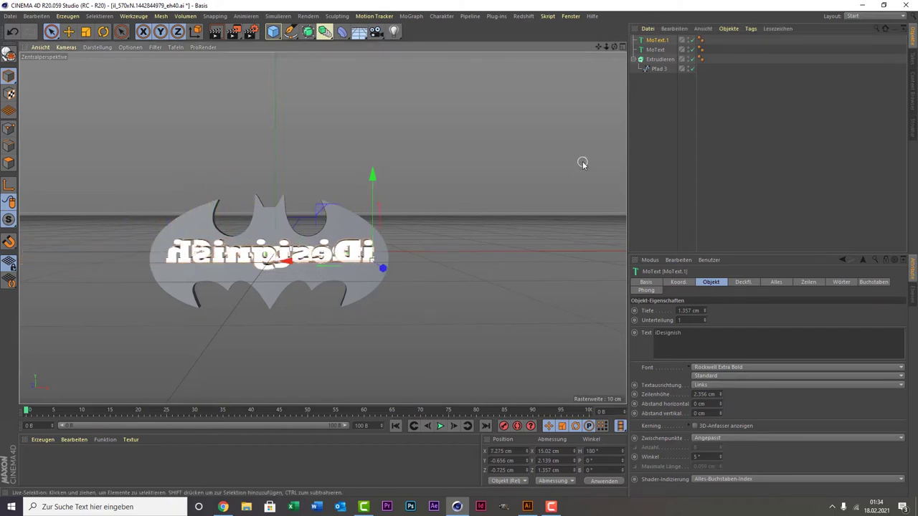
left_click_drag(613, 47, 310, 246)
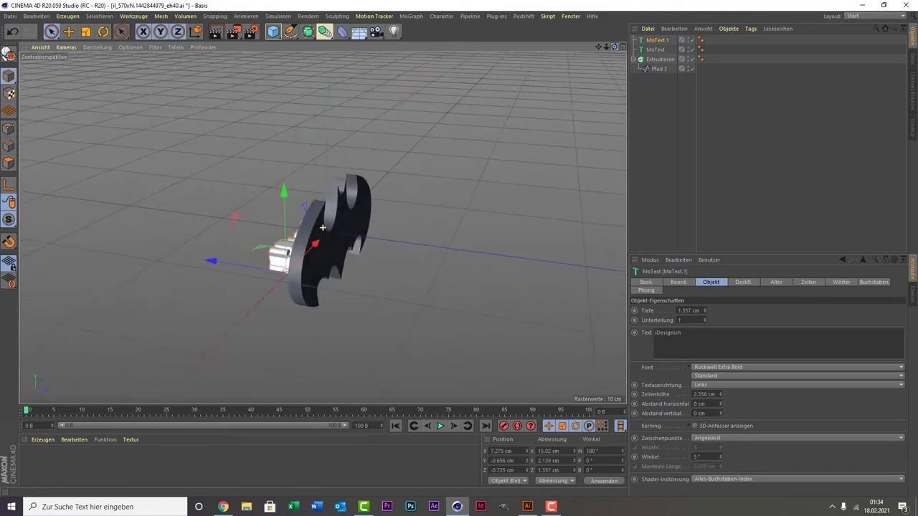
mouse_move(258, 275)
left_mouse_down()
mouse_move(299, 279)
mouse_move(290, 273)
left_mouse_up()
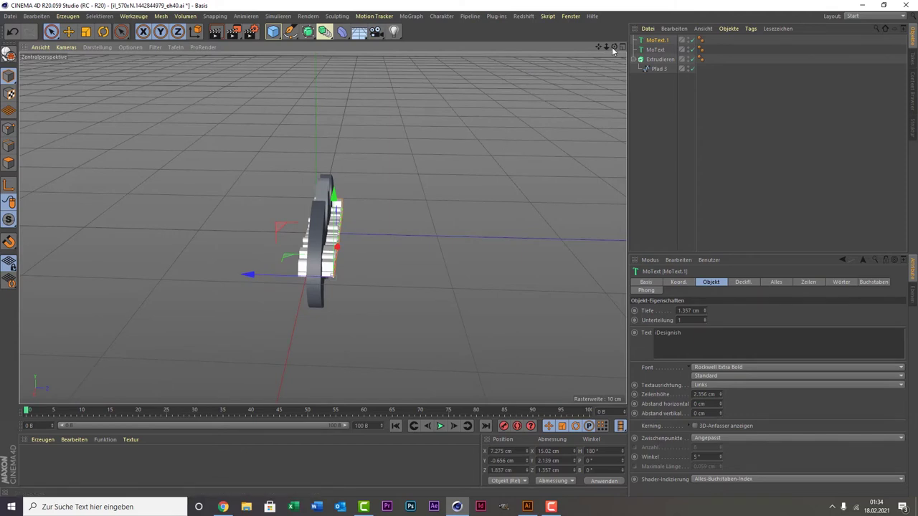
left_click_drag(613, 47, 613, 79)
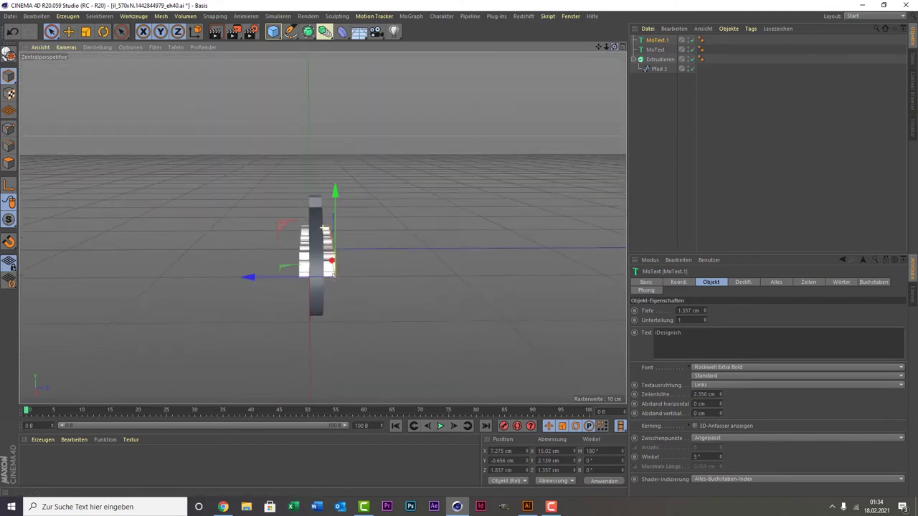
left_click_drag(323, 227, 323, 227, "alt")
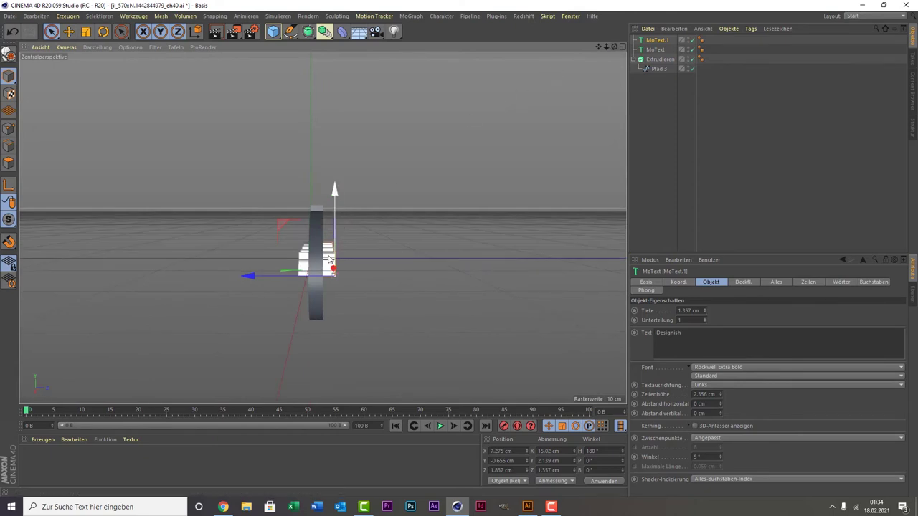
scroll(327, 277, "up", 2)
left_click_drag(327, 277, 292, 262, "alt")
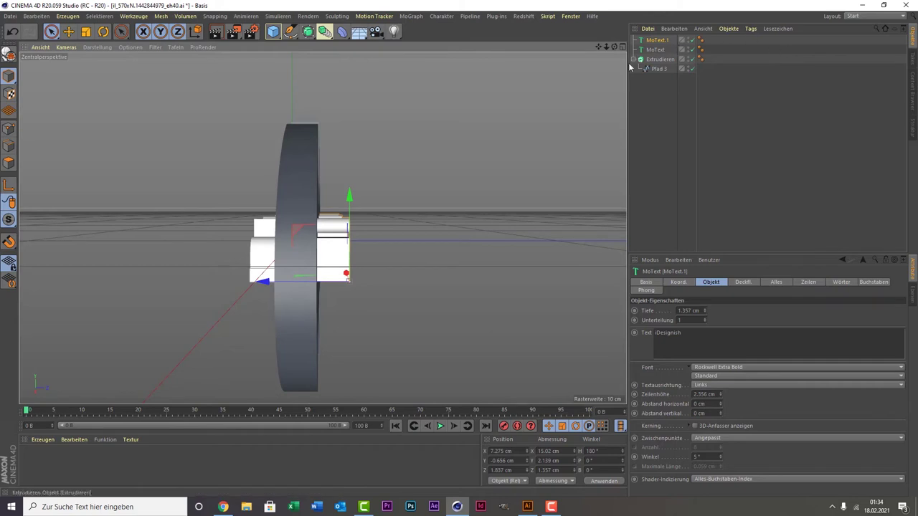
left_click_drag(614, 46, 602, 47)
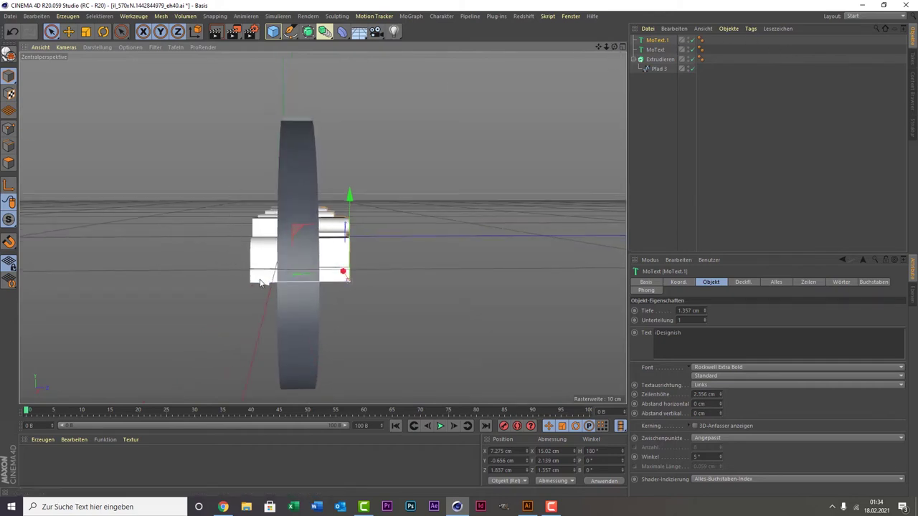
In the enlarged Top view, nudge the back text in depth and slightly right
middle_click(512, 231)
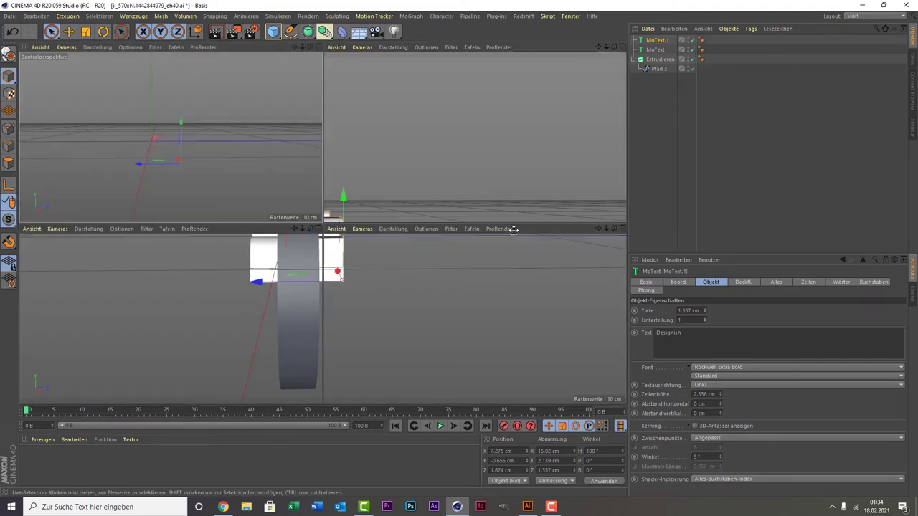
middle_click(386, 161)
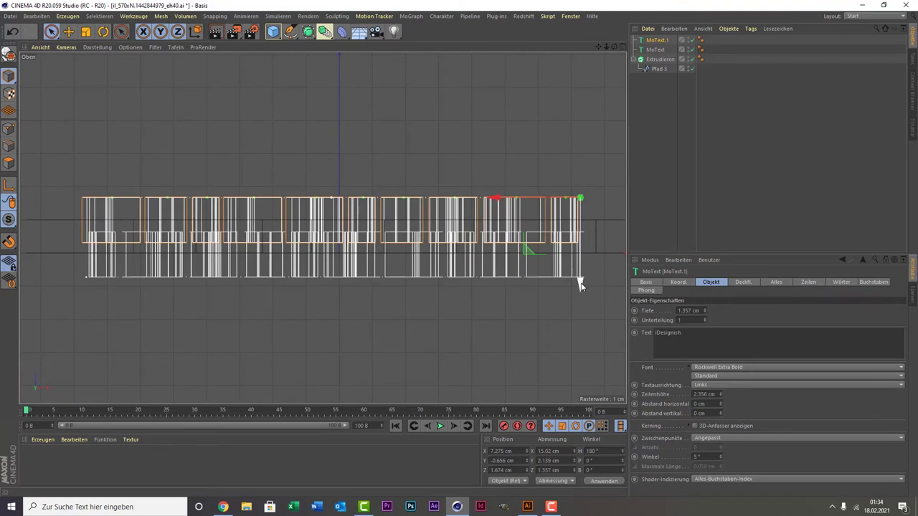
left_click_drag(580, 285, 583, 276)
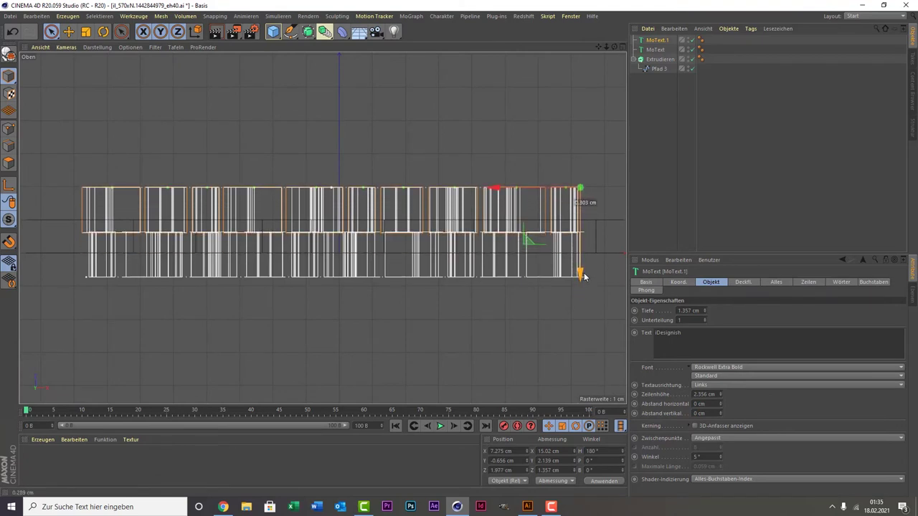
left_click_drag(523, 193, 531, 193)
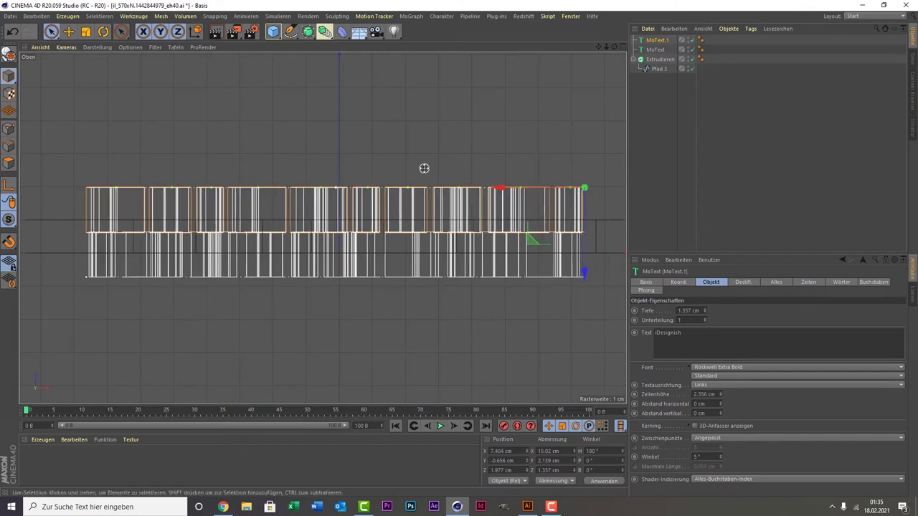
Check the back text's alignment with the front text in the enlarged Front view
middle_click(424, 168)
middle_click(262, 129)
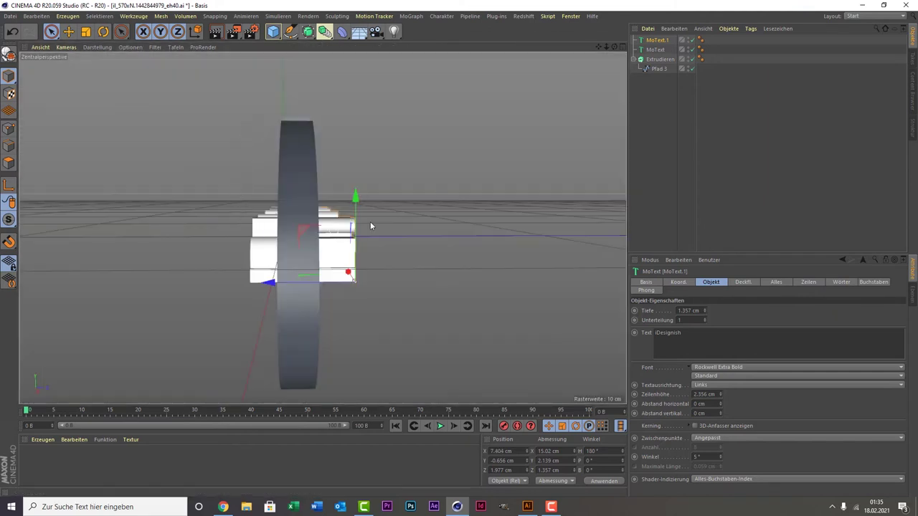
middle_click(448, 188)
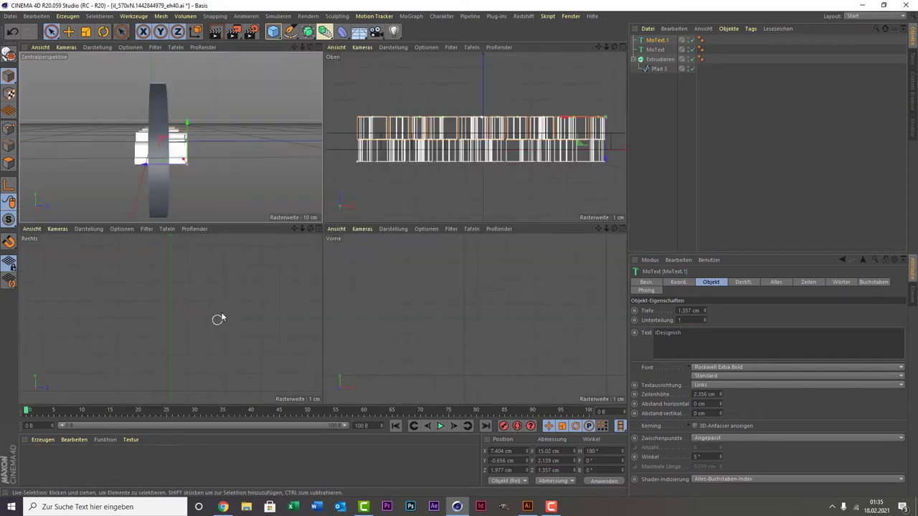
middle_click(407, 306)
scroll(371, 294, "down", 2)
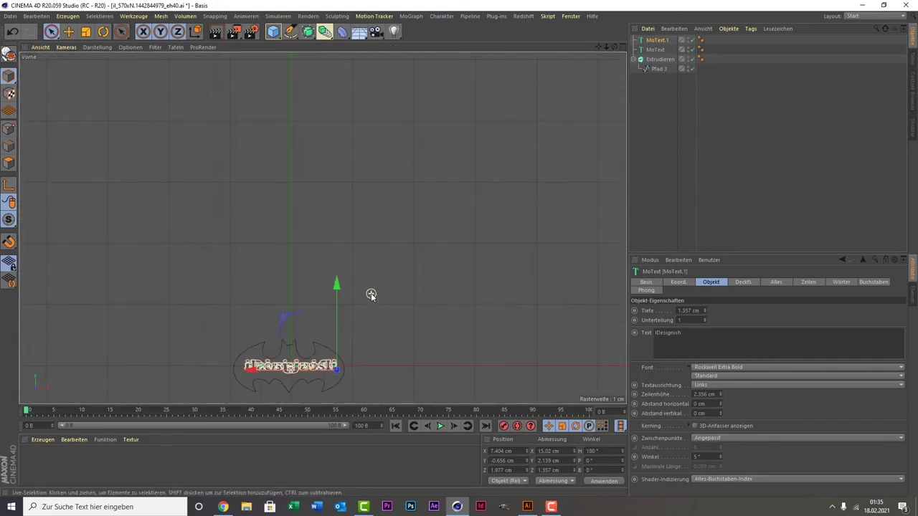
scroll(306, 371, "up", 3)
scroll(310, 371, "up", 3)
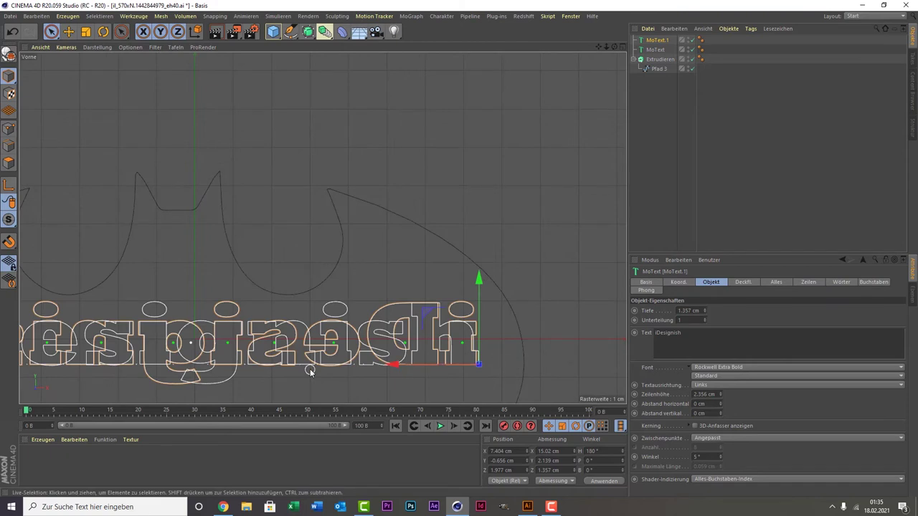
scroll(309, 371, "down", 2)
middle_click(278, 354)
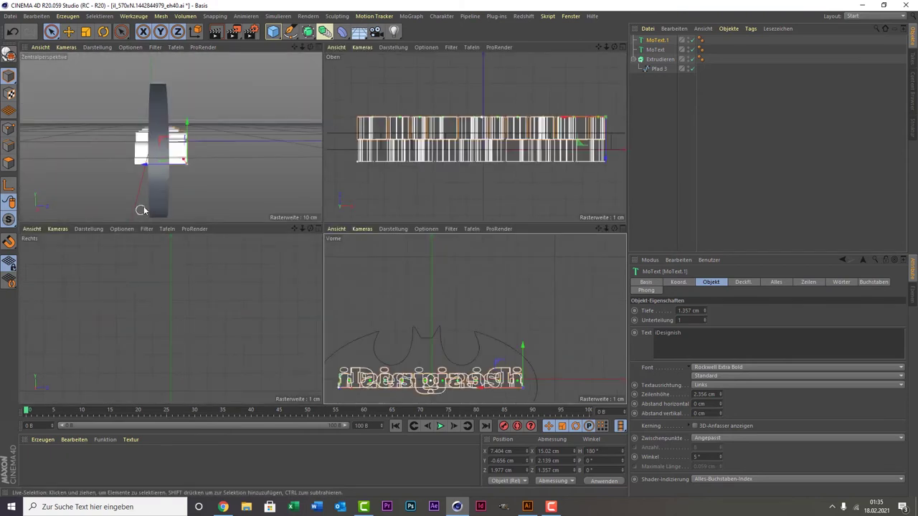
Pull the back text closer to the logo, ending at X 7.404 cm, Z 1.793 cm
middle_click(149, 185)
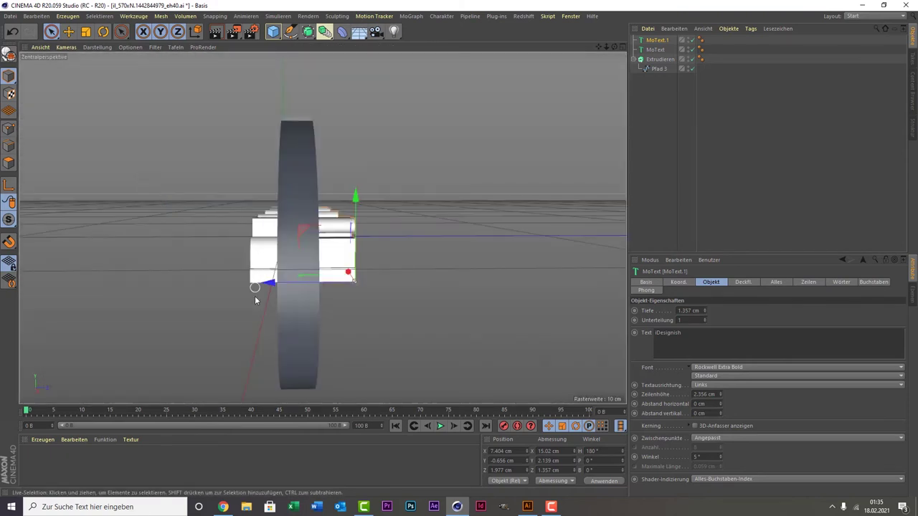
left_click_drag(287, 283, 280, 284)
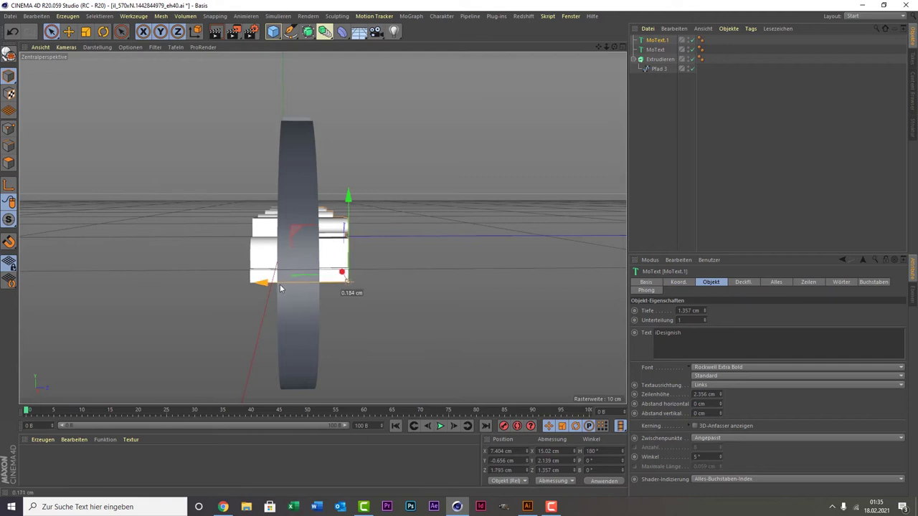
middle_click(373, 233)
middle_click(214, 174)
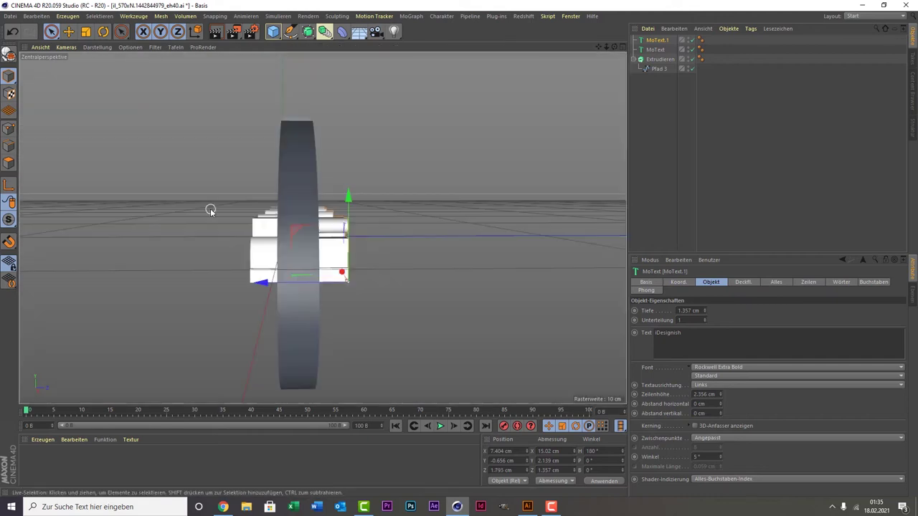
middle_click(221, 192)
middle_click(222, 186)
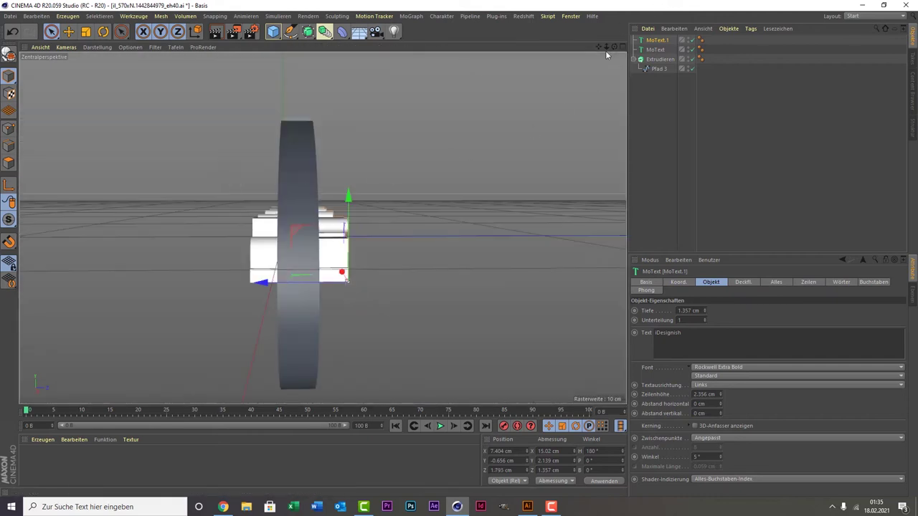
Orbit around the logo to inspect it and select all four objects
left_click_drag(614, 47, 218, 207)
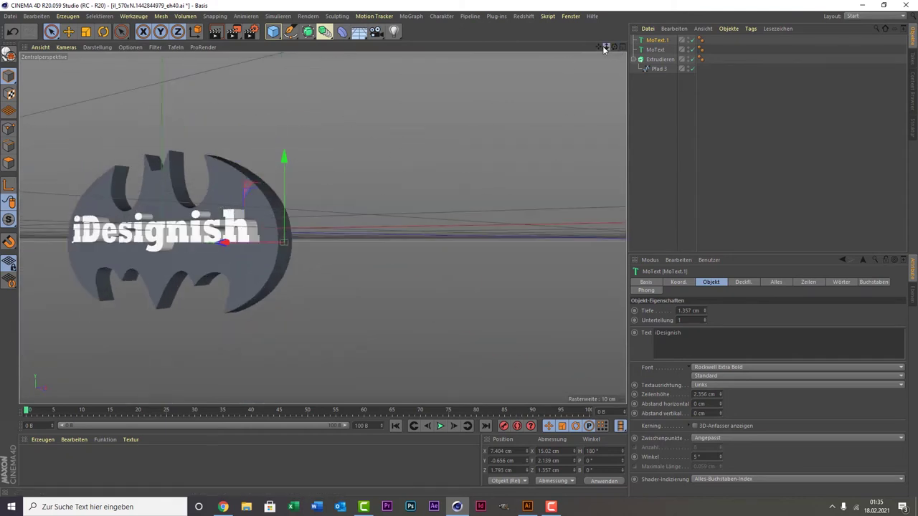
left_click_drag(606, 48, 322, 227)
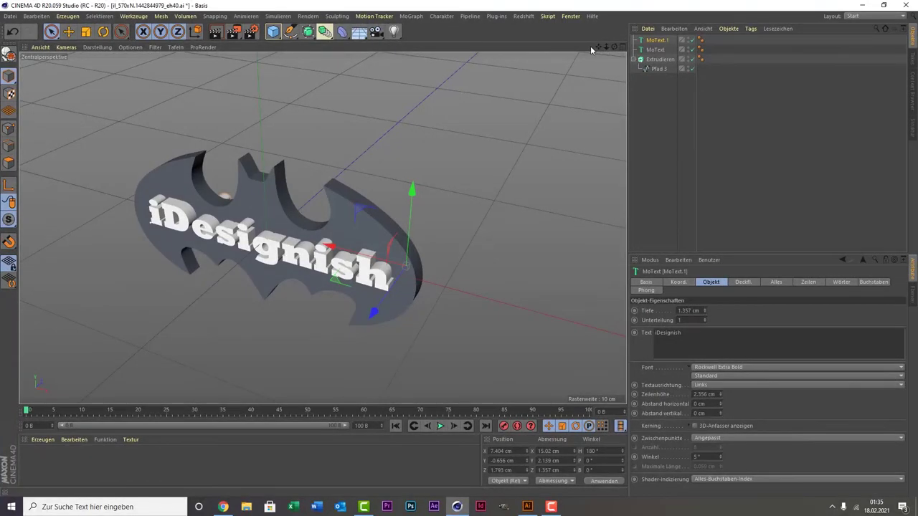
left_click_drag(599, 47, 614, 46)
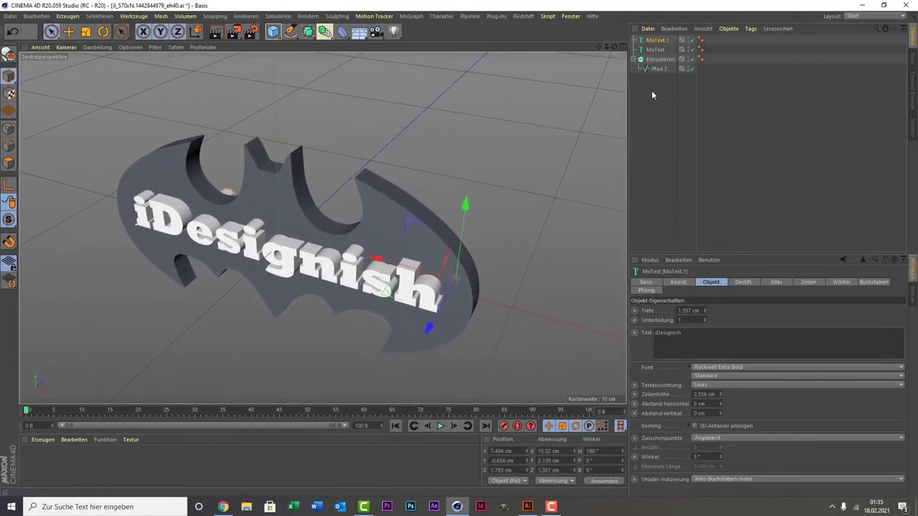
left_click_drag(650, 91, 764, 27)
left_click_drag(632, 98, 720, 29)
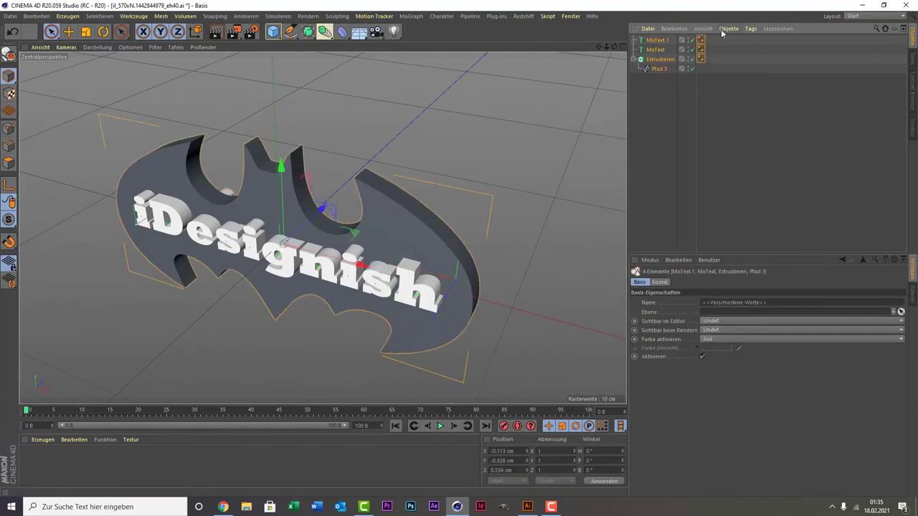
Group the four objects under a new Null and expand it in the object list
key("alt+g")
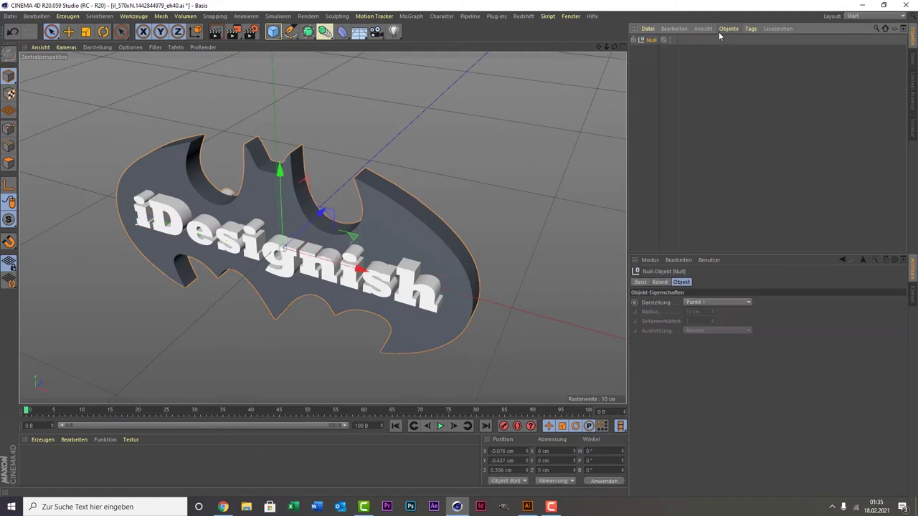
left_click(635, 41)
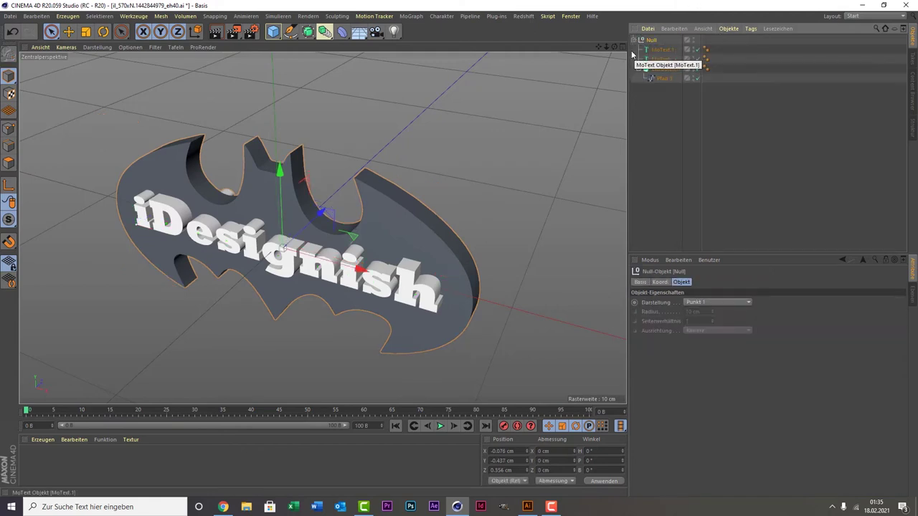
scroll(431, 226, "down", 3)
scroll(430, 226, "down", 2)
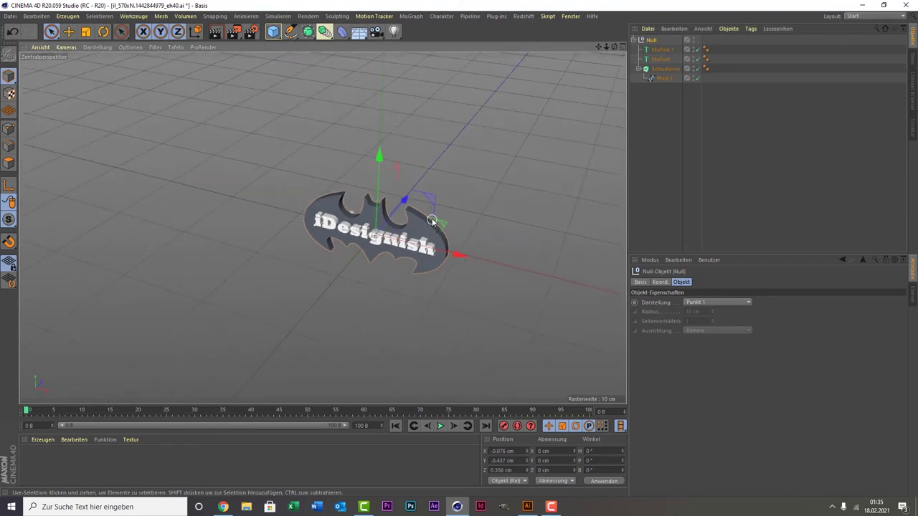
Open Projekt-Voreinstellungen to show 25 fps and a frame range of 0 to 100
left_click_drag(430, 227, 430, 215, "alt")
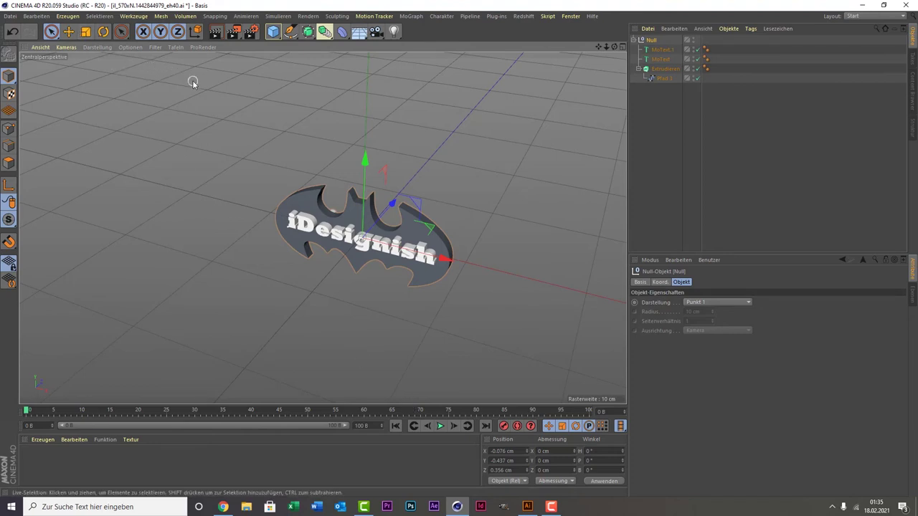
left_click(46, 17)
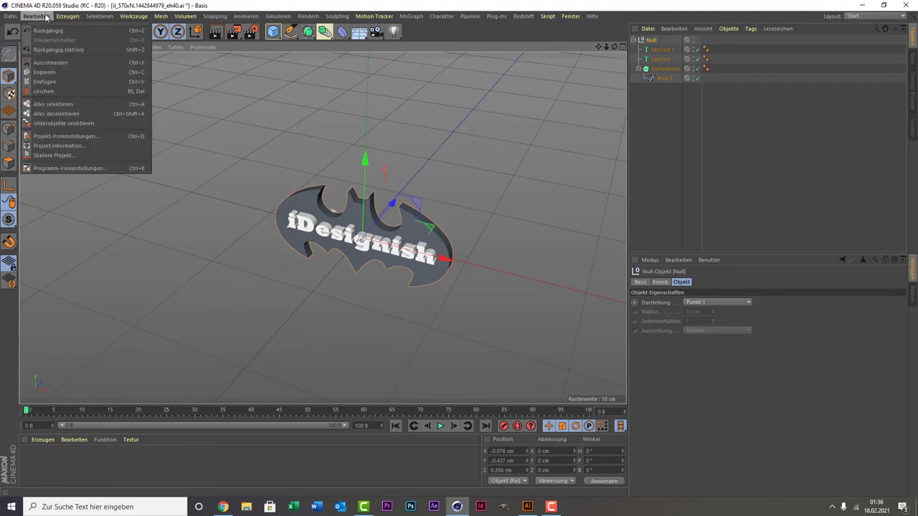
left_click(97, 136)
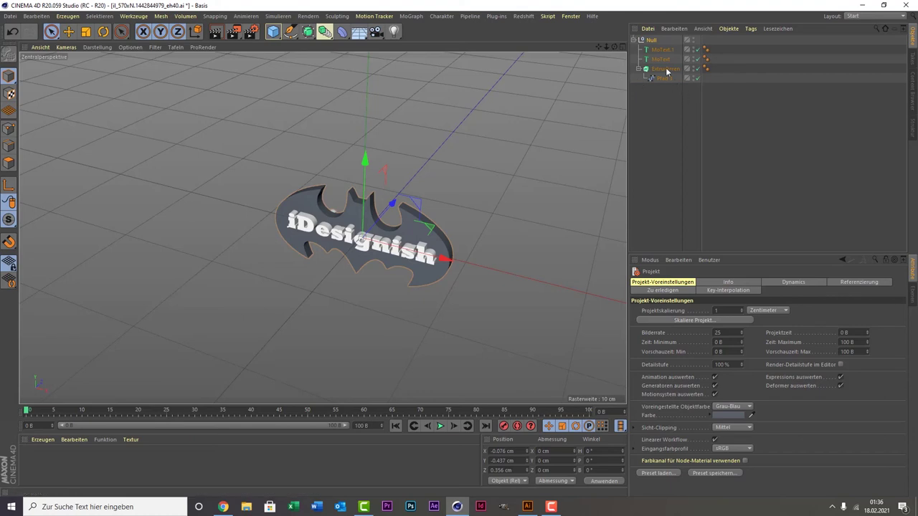
Test-spin the Null, undo it, and show its Koord. values with heading back at 0°
left_click(651, 40)
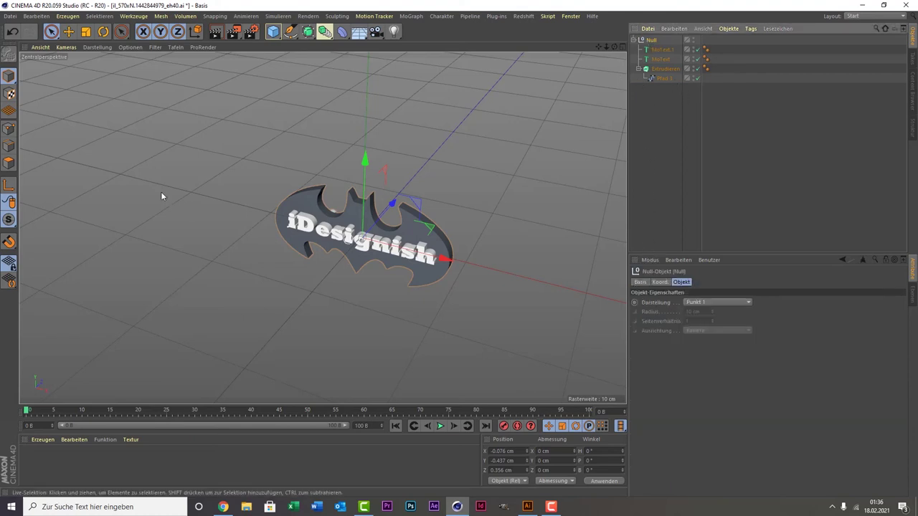
left_click(103, 31)
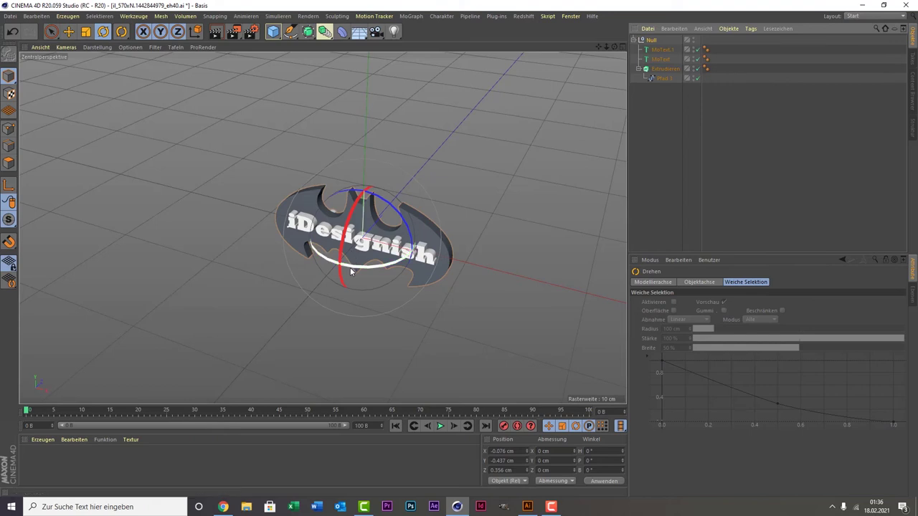
mouse_move(351, 271)
left_mouse_down()
mouse_move(369, 165)
mouse_move(435, 220)
mouse_move(251, 226)
left_mouse_up()
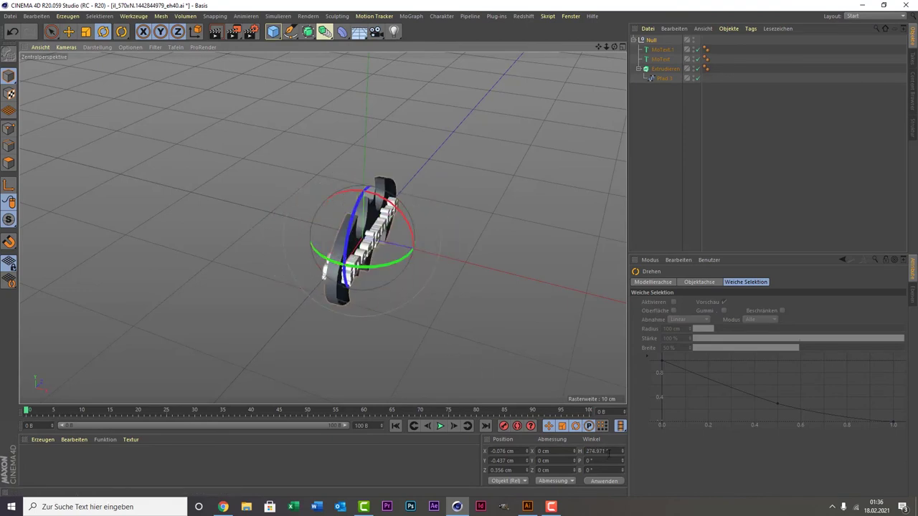
key("ctrl+z")
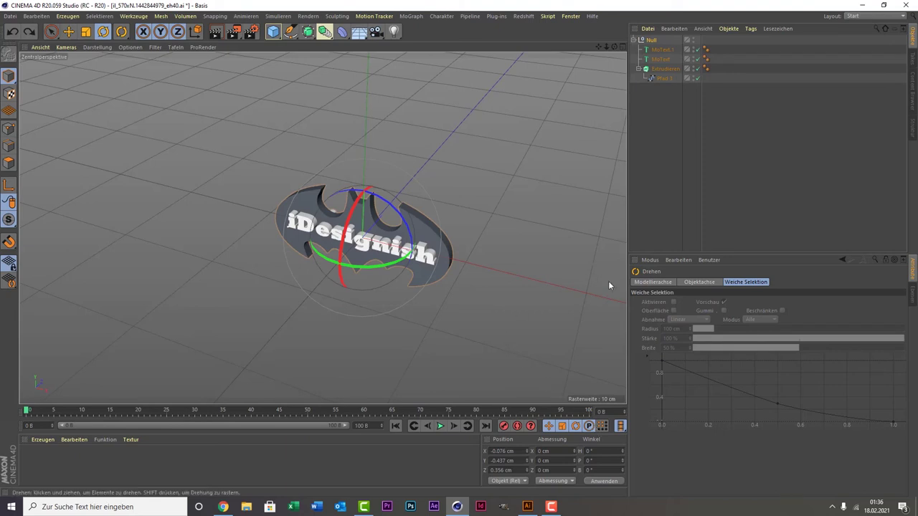
left_click(652, 40)
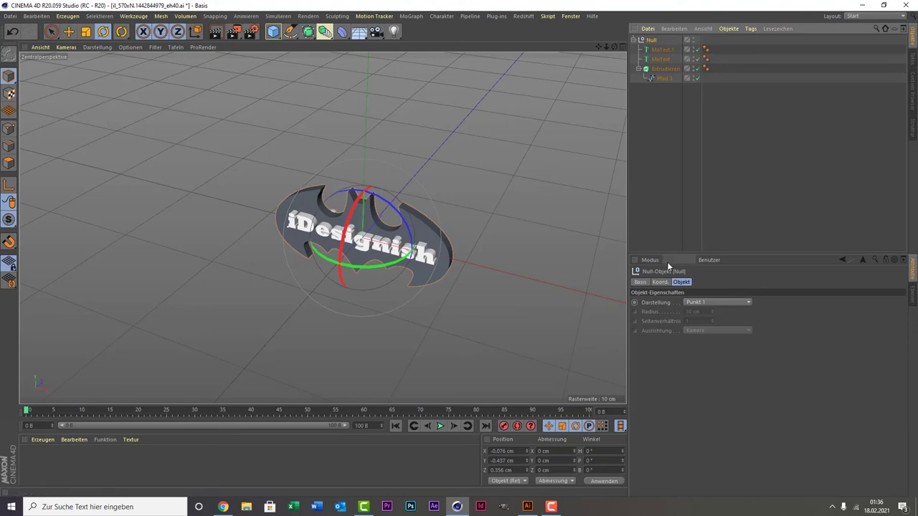
left_click(660, 281)
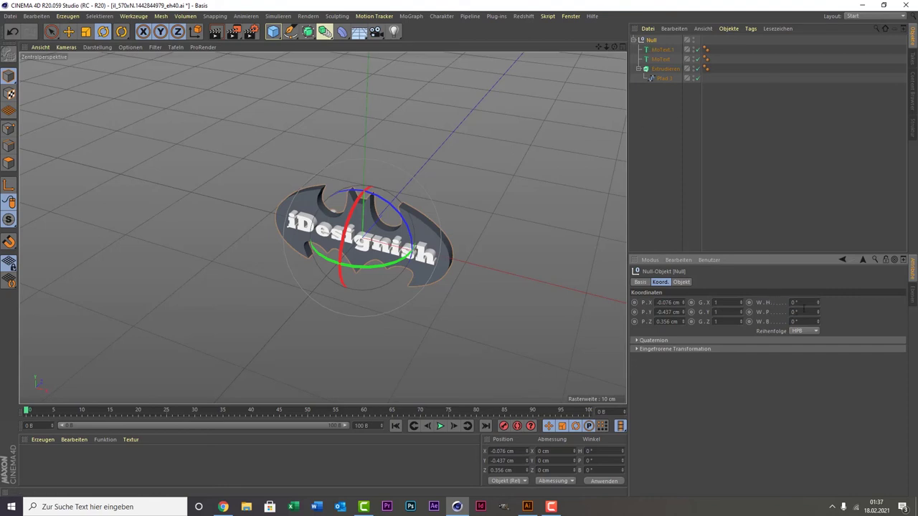
Keyframe the Null's heading at 0° on frame 0 and 360° on frame 100
left_click(750, 303)
left_click(589, 411)
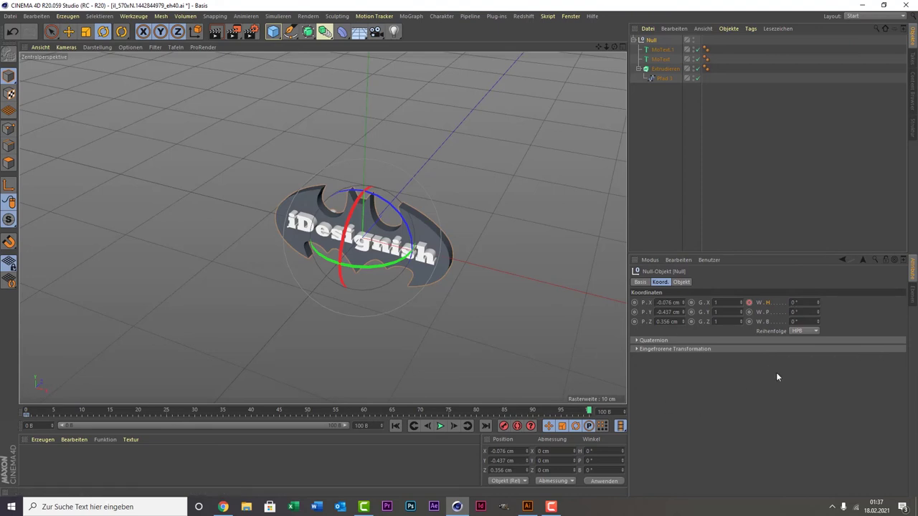
left_click(805, 302)
type("360")
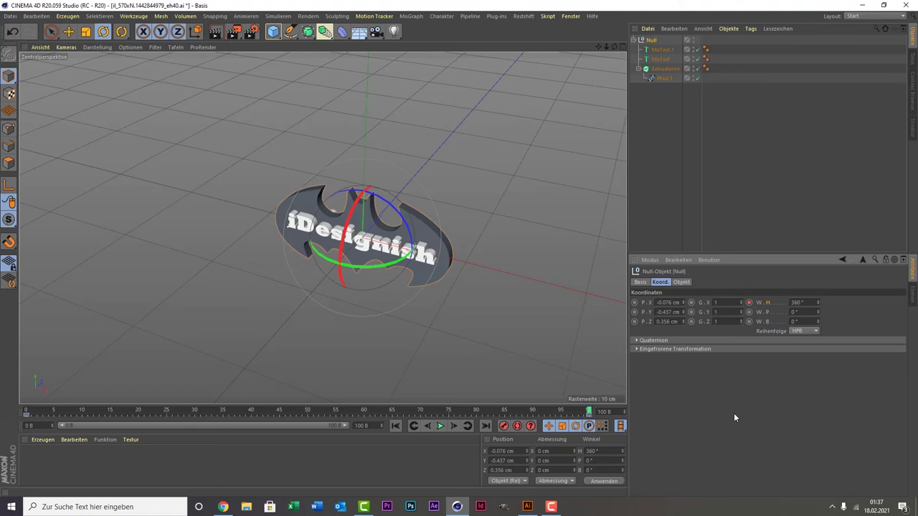
Rewind to frame 0 and play back the logo spin to preview it
left_click(32, 411)
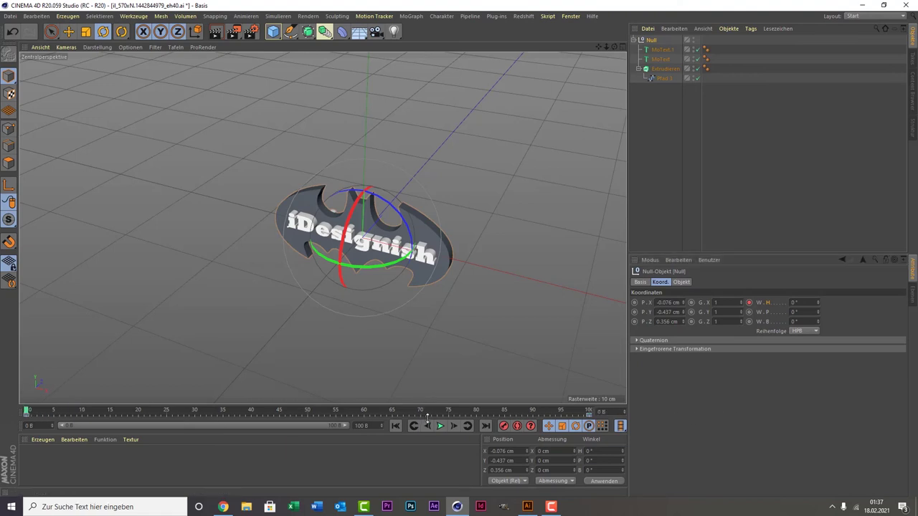
left_click(439, 426)
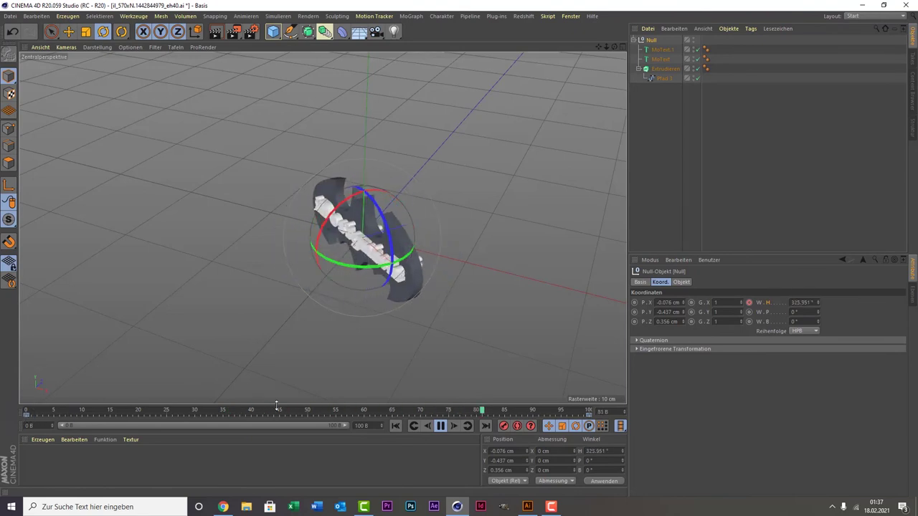
left_click(442, 427)
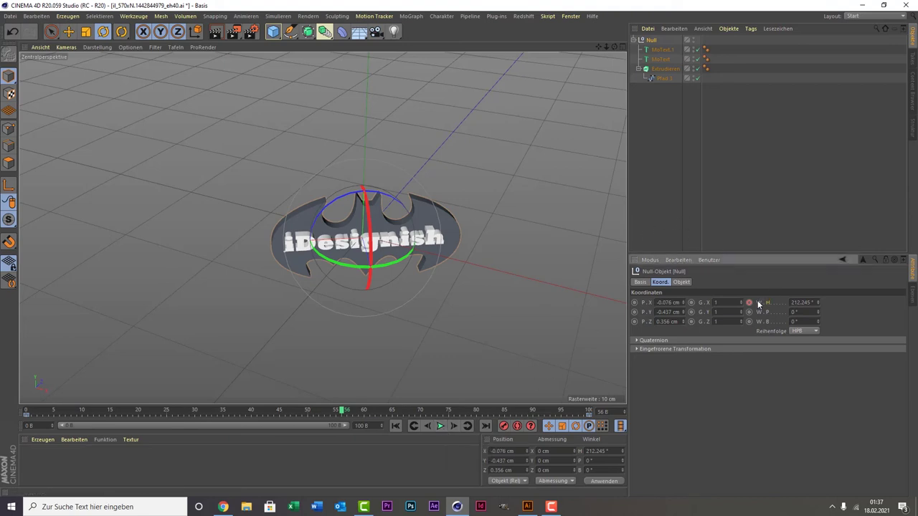
left_click(747, 186)
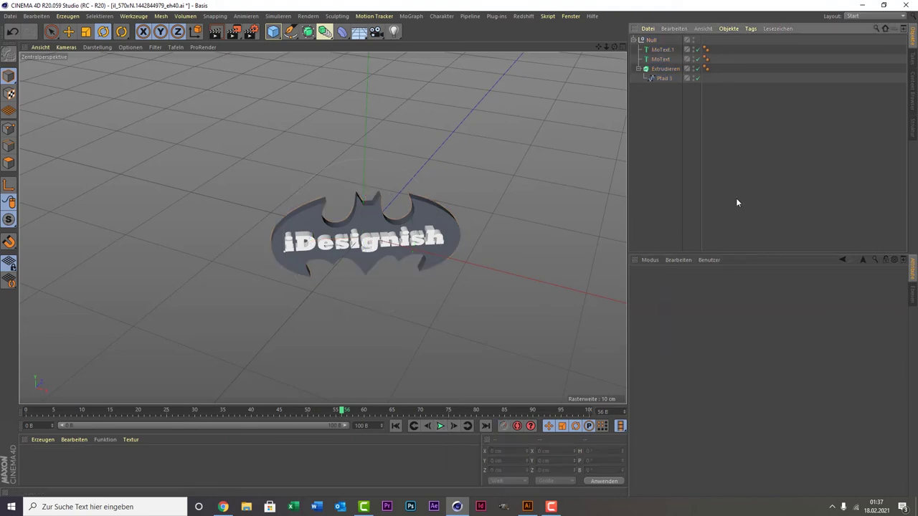
key("ctrl+z")
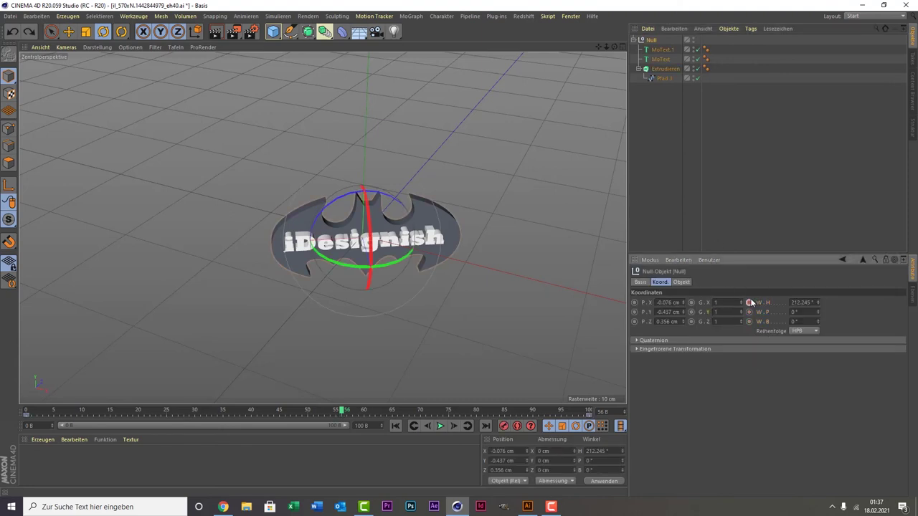
Show the heading rotation's F-curve in the Zeitleiste window
right_click(749, 304)
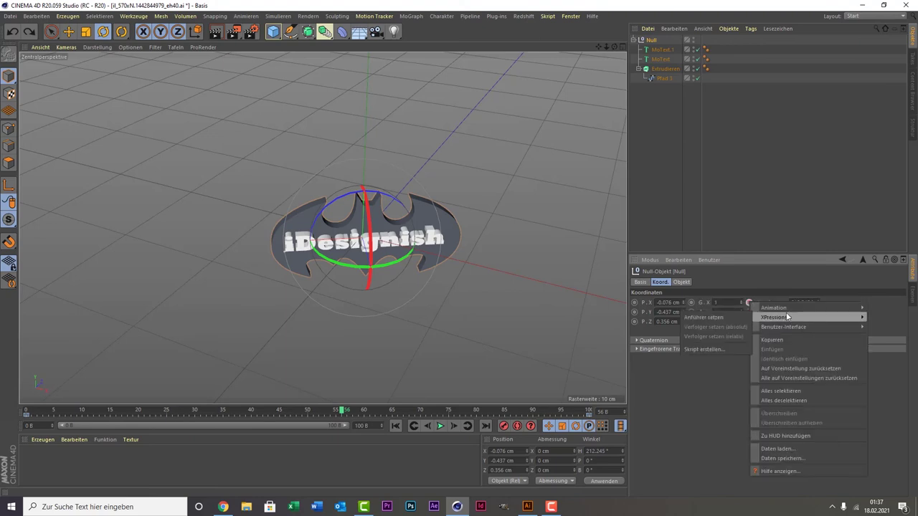
mouse_move(782, 307)
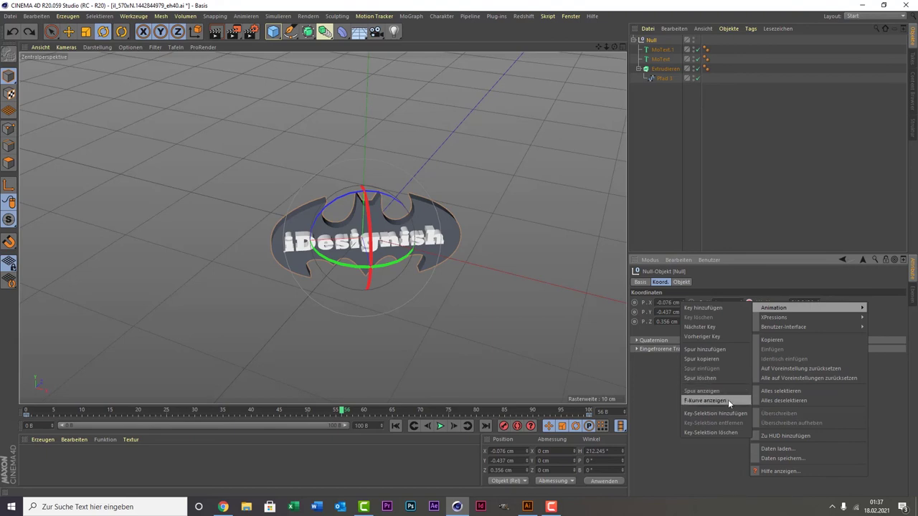
left_click(727, 399)
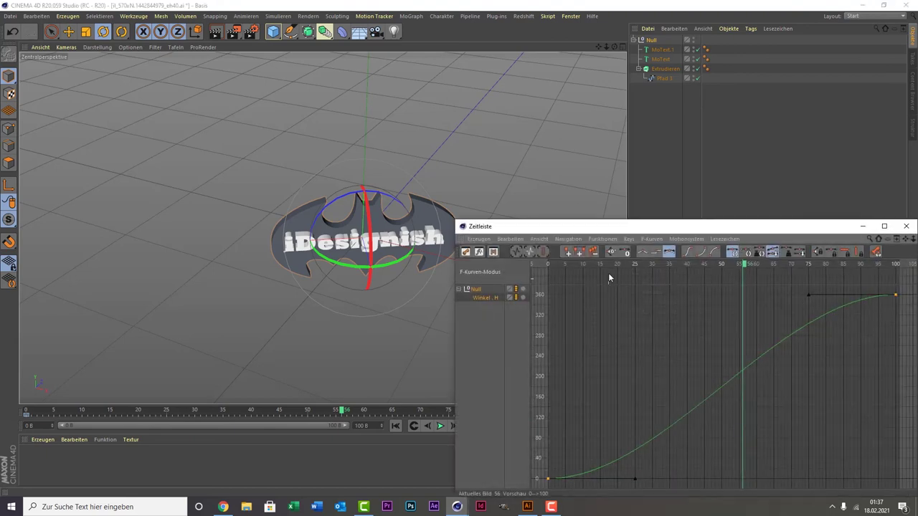
left_click_drag(617, 231, 560, 99)
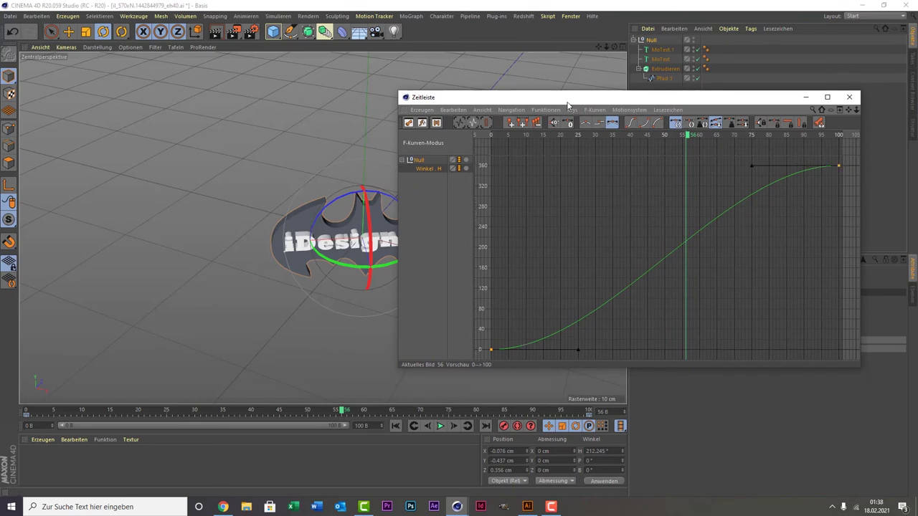
left_click_drag(567, 103, 560, 85)
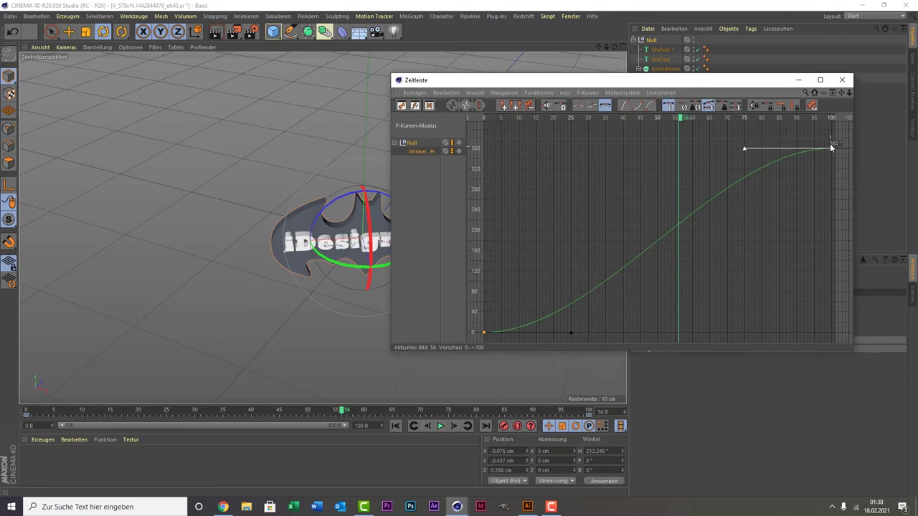
Set the heading keyframes to Lineare Interpolation for a constant-speed spin
mouse_move(822, 150)
left_click(831, 149)
mouse_move(744, 150)
left_mouse_down()
mouse_move(754, 186)
mouse_move(754, 153)
mouse_move(765, 191)
mouse_move(758, 173)
left_mouse_up()
key("ctrl+z")
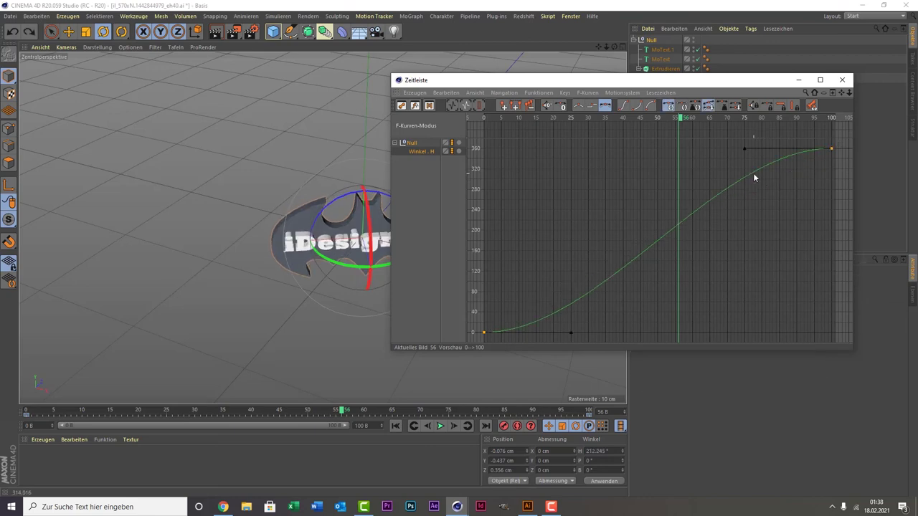
left_click(579, 106)
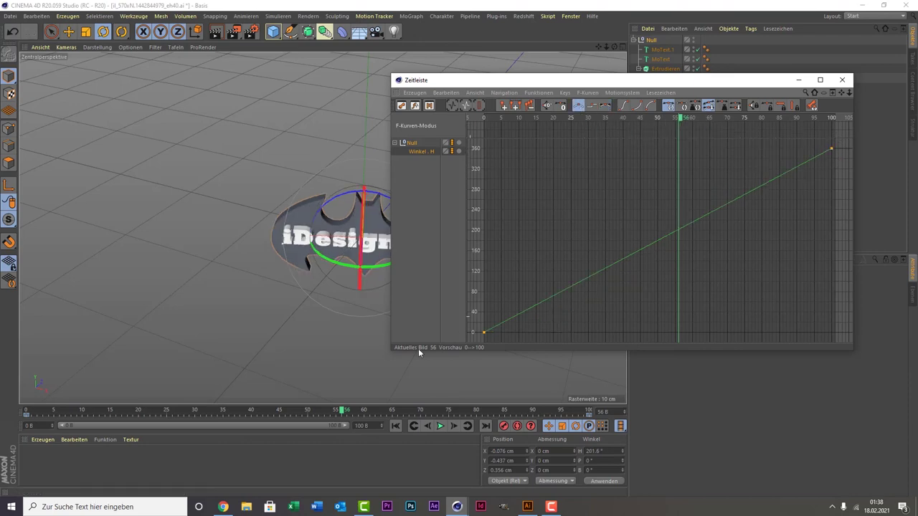
left_click(847, 83)
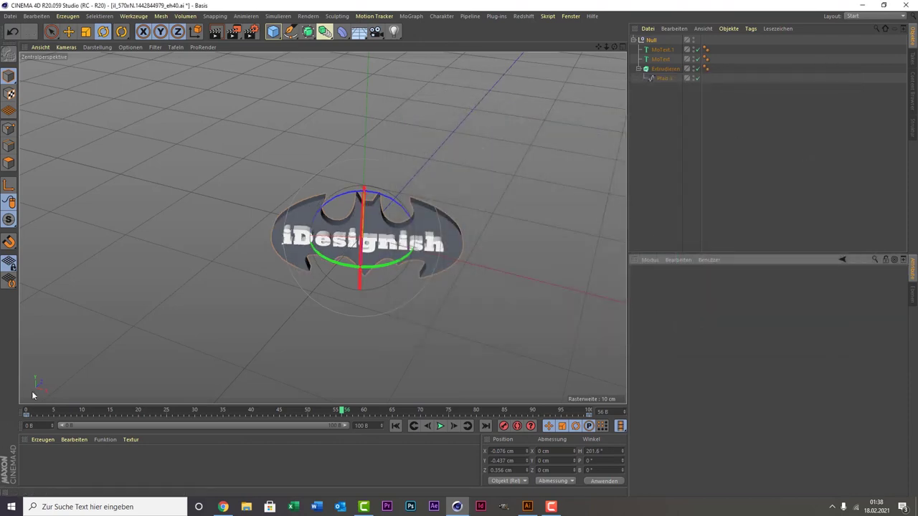
Rewind to frame 0 and play the animation to check the logo's steady 360° spin
left_click(21, 410)
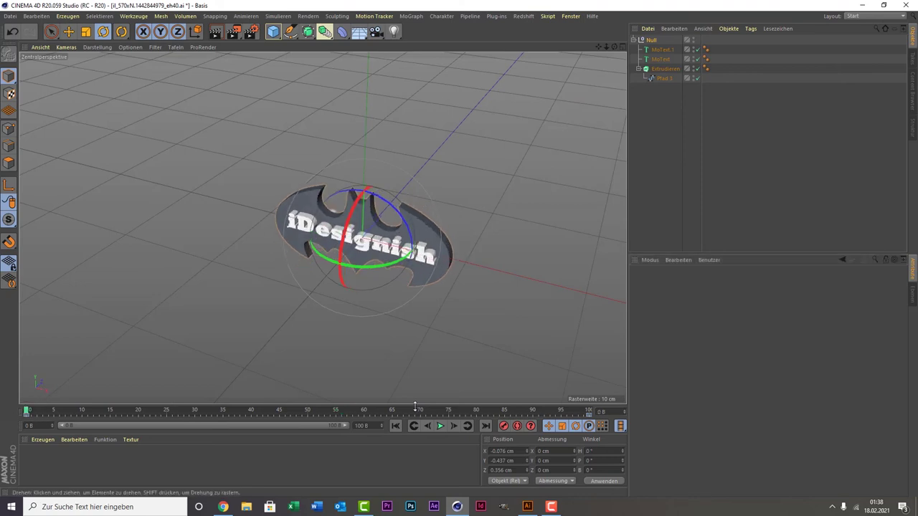
left_click(439, 426)
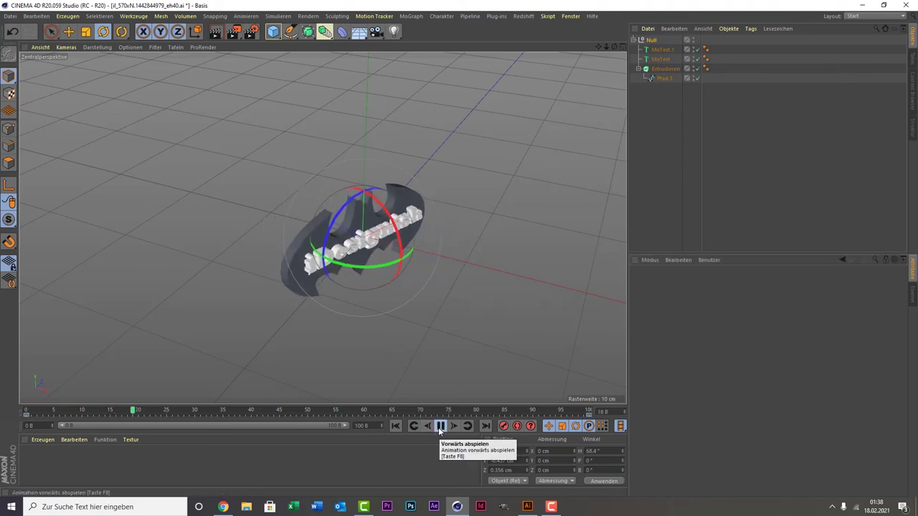